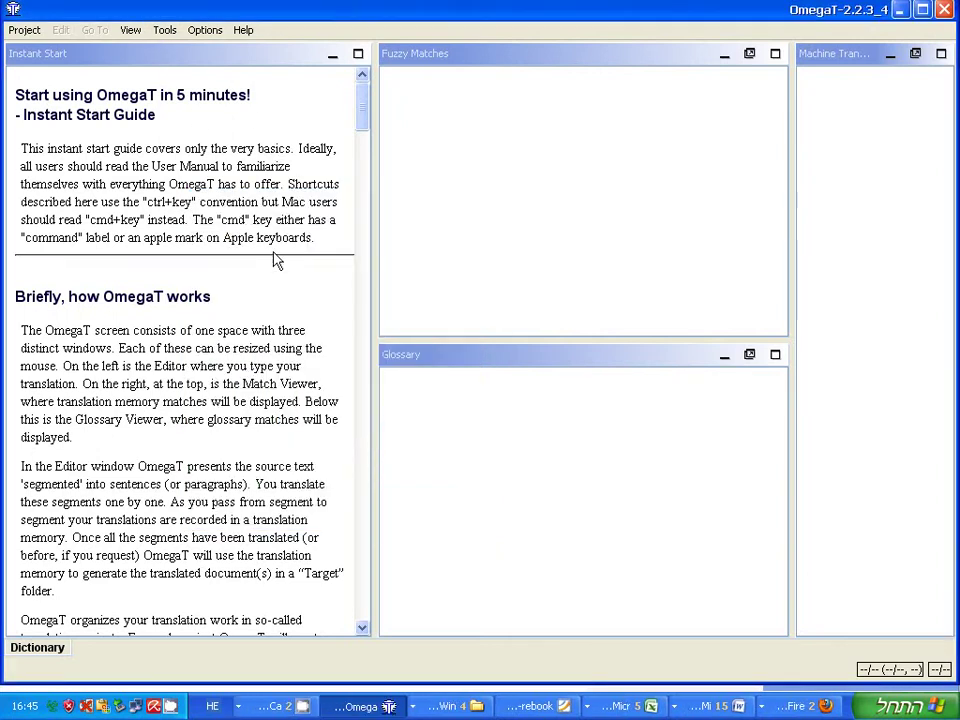
Start a new project named OTvMQ1 in the OTvMQ_Tutorial folder.
{"action": "left_click", "coordinate": [24, 30]}
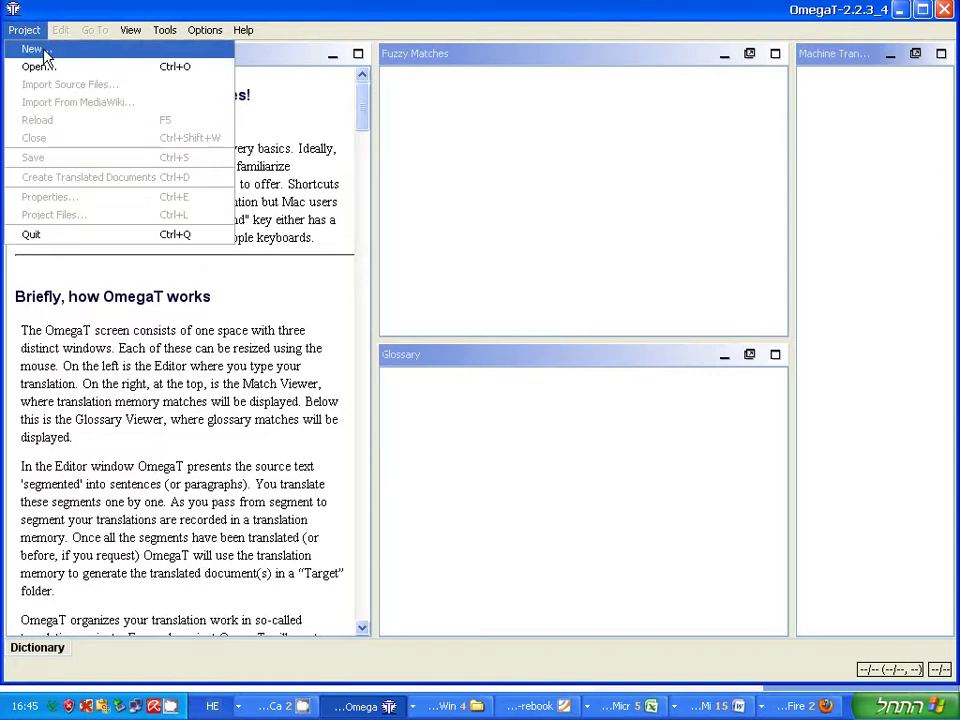
{"action": "left_click", "coordinate": [44, 58]}
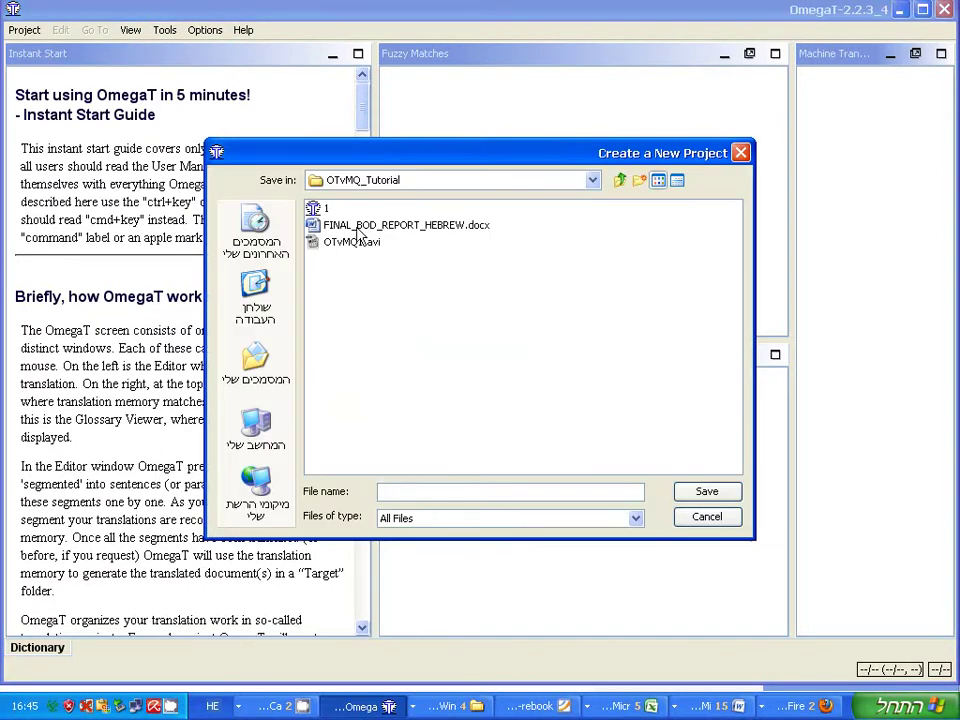
{"action": "left_click", "coordinate": [400, 496]}
{"action": "left_click", "coordinate": [695, 515]}
{"action": "key", "text": "ctrl+shift+n"}
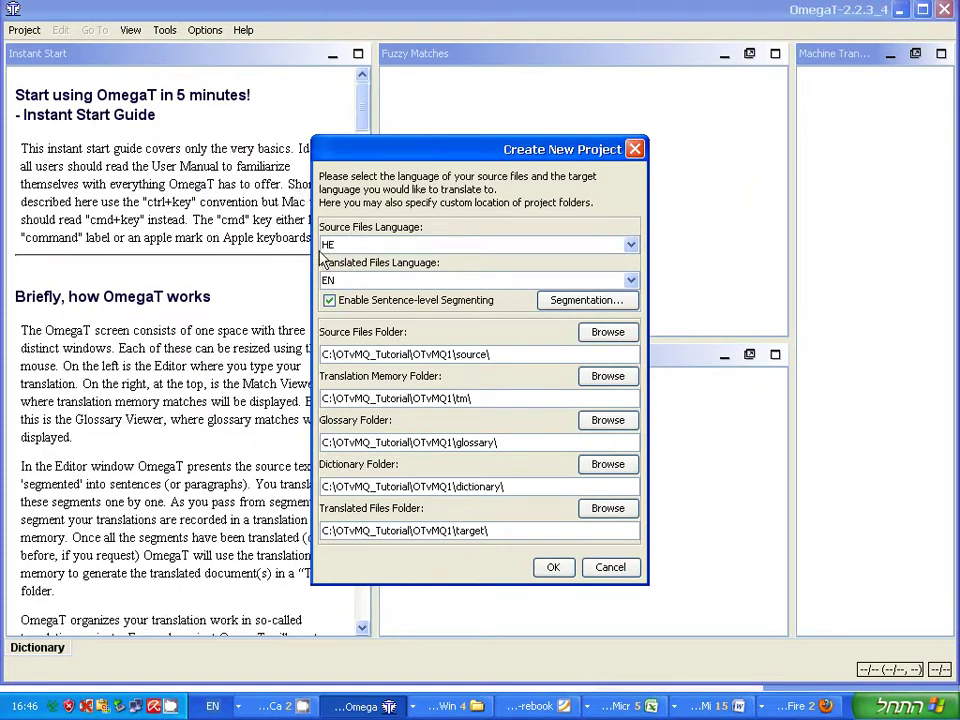
Keep HE as source and EN as target language, disable sentence-level segmenting, and create the project.
{"action": "left_click", "coordinate": [632, 248]}
{"action": "left_click", "coordinate": [632, 248]}
{"action": "left_click", "coordinate": [631, 281]}
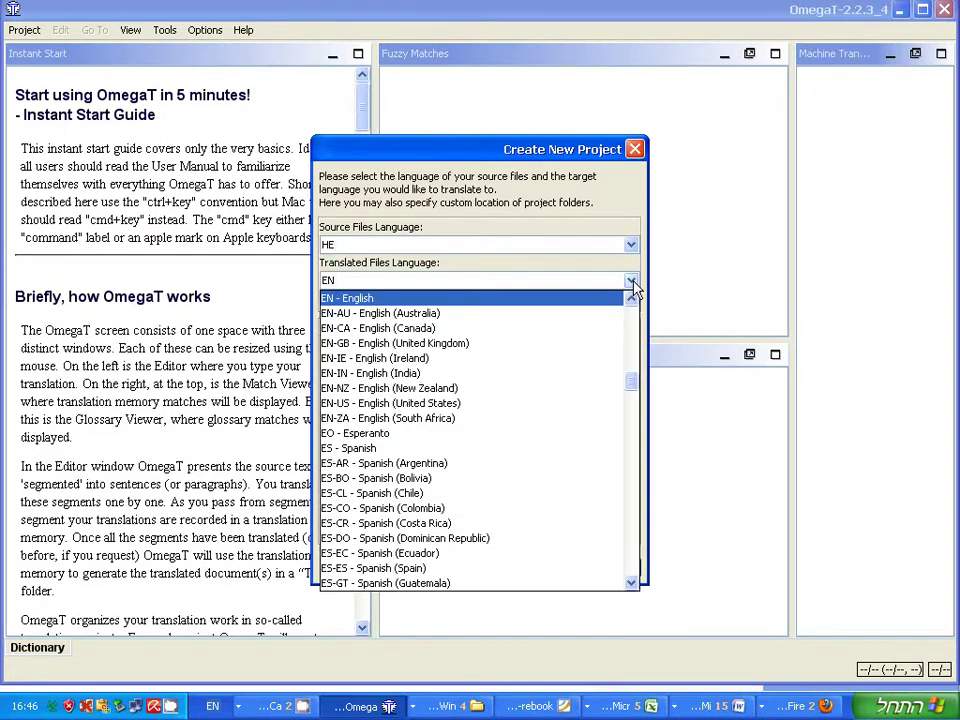
{"action": "left_click", "coordinate": [632, 283]}
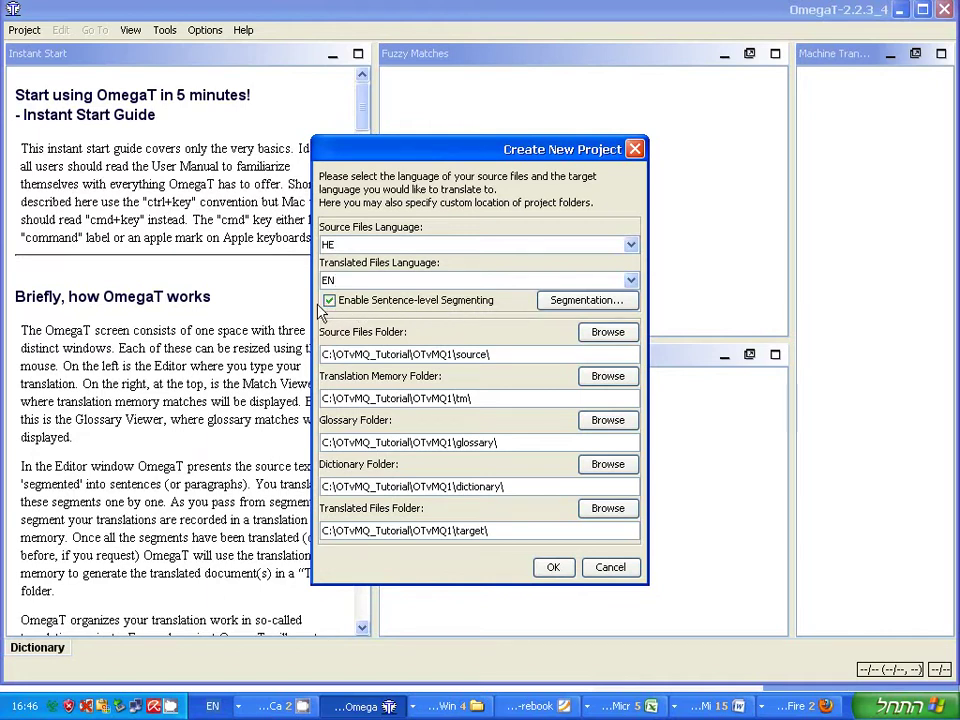
{"action": "left_click", "coordinate": [329, 302]}
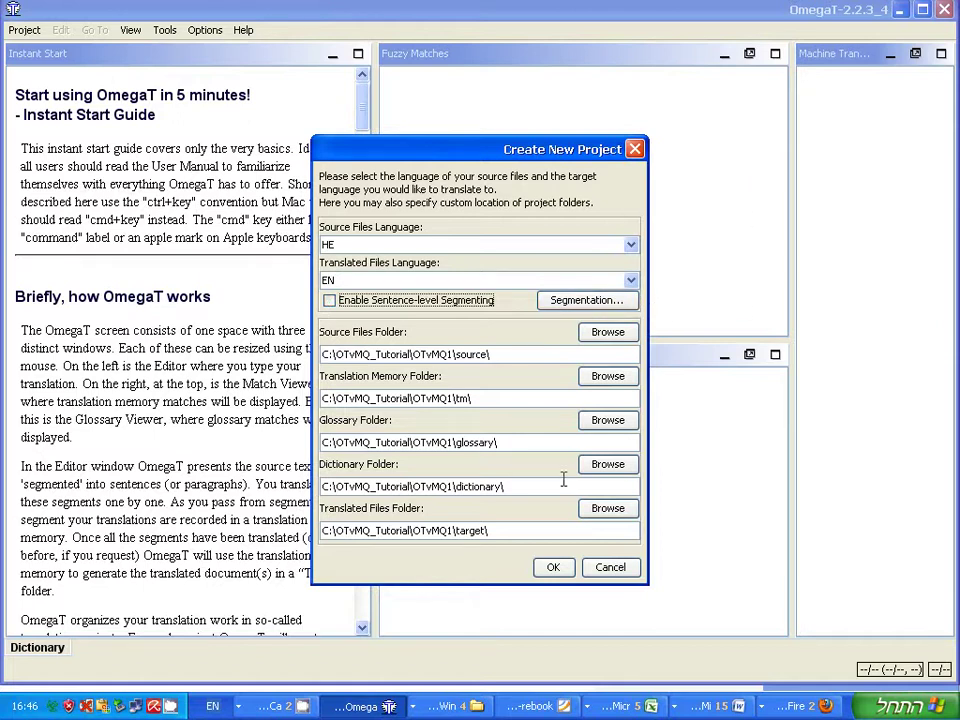
{"action": "left_click", "coordinate": [555, 572]}
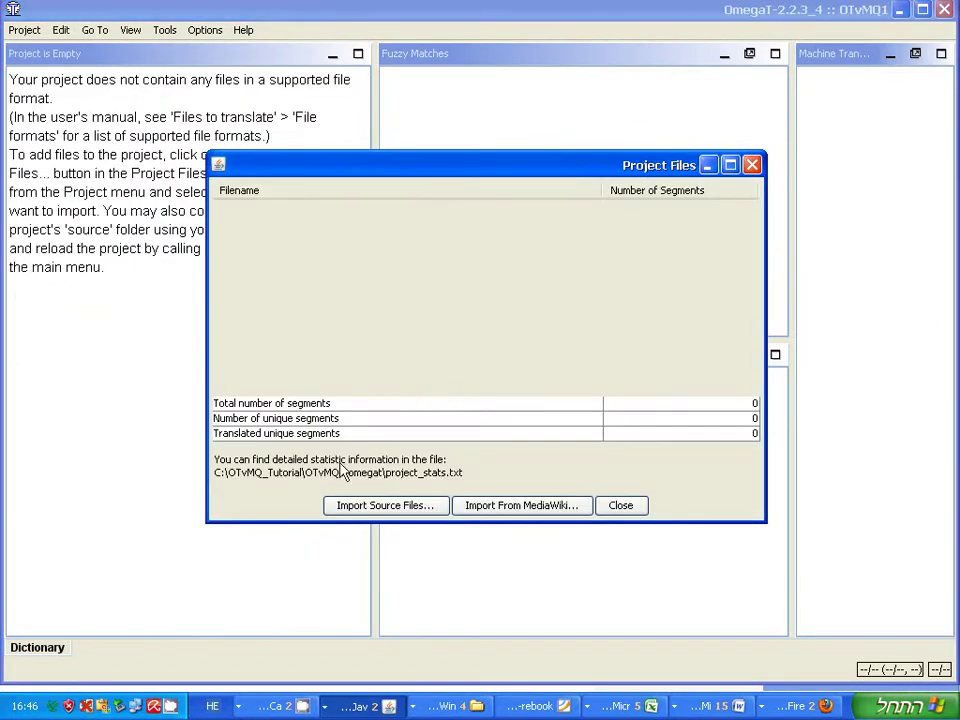
Import FINAL_BOD_REPORT_HEBREW.docx from the OTvMQ_Tutorial folder as the project's source file.
{"action": "left_click", "coordinate": [397, 508]}
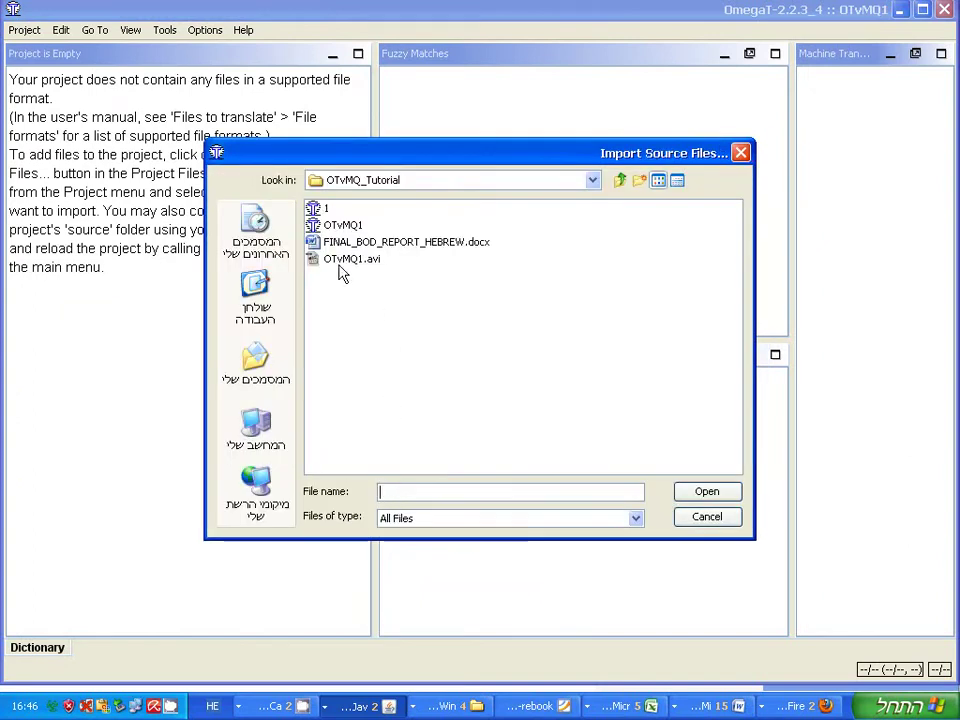
{"action": "left_click", "coordinate": [340, 243]}
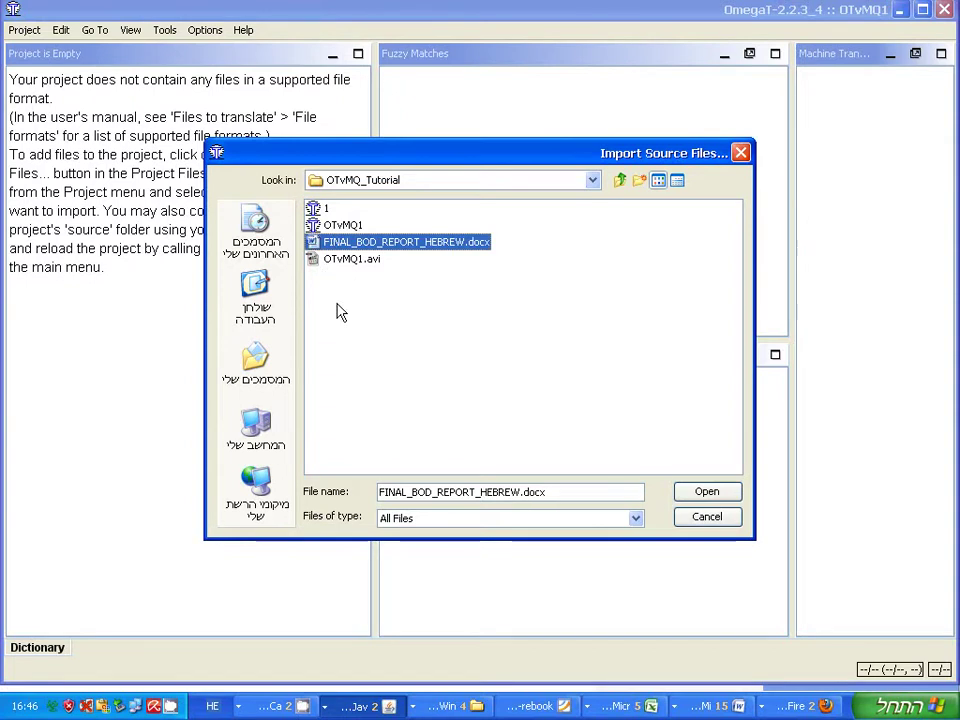
{"action": "left_click", "coordinate": [705, 491]}
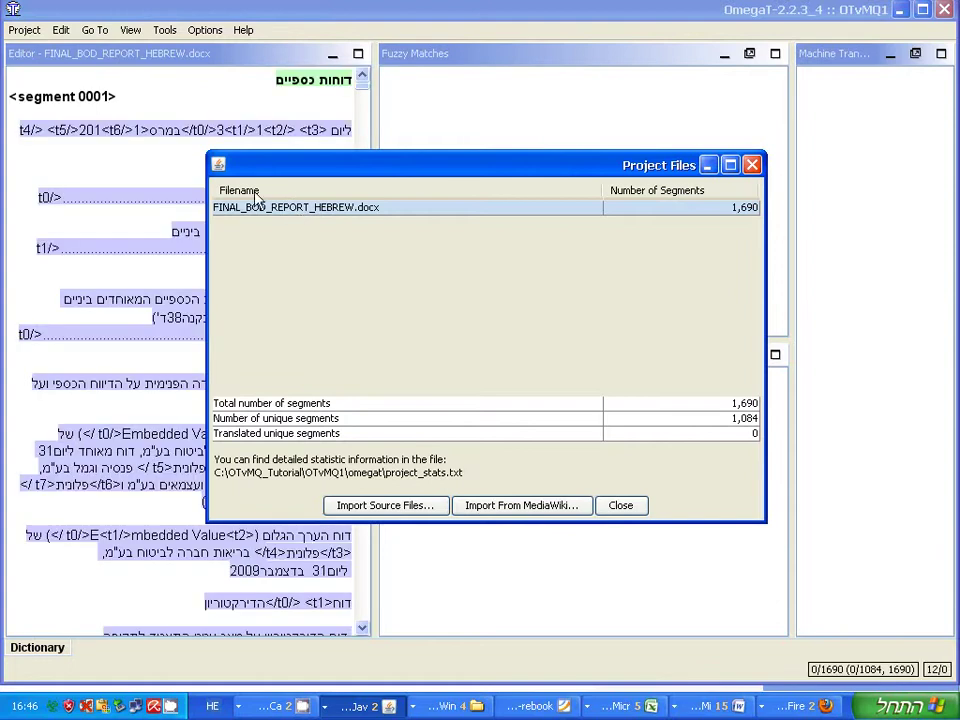
Move the Project Files window aside and examine the tags in the imported Hebrew document's segments.
{"action": "left_click_drag", "start_coordinate": [343, 171], "coordinate": [524, 73]}
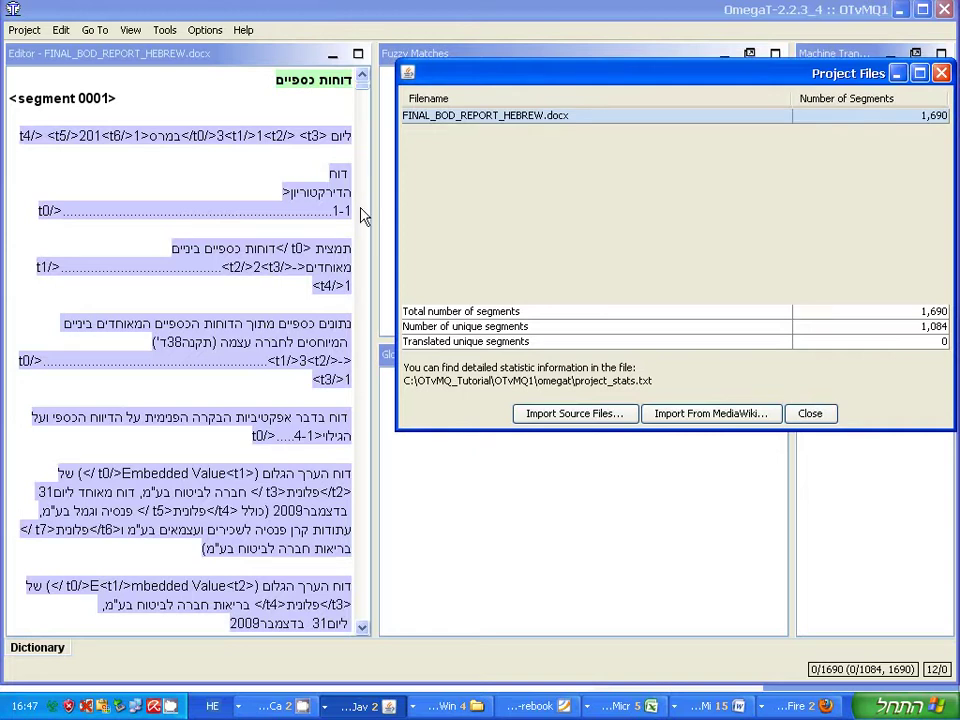
{"action": "key", "text": "Escape"}
{"action": "scroll", "coordinate": [365, 222], "scroll_direction": "down", "scroll_amount": 10}
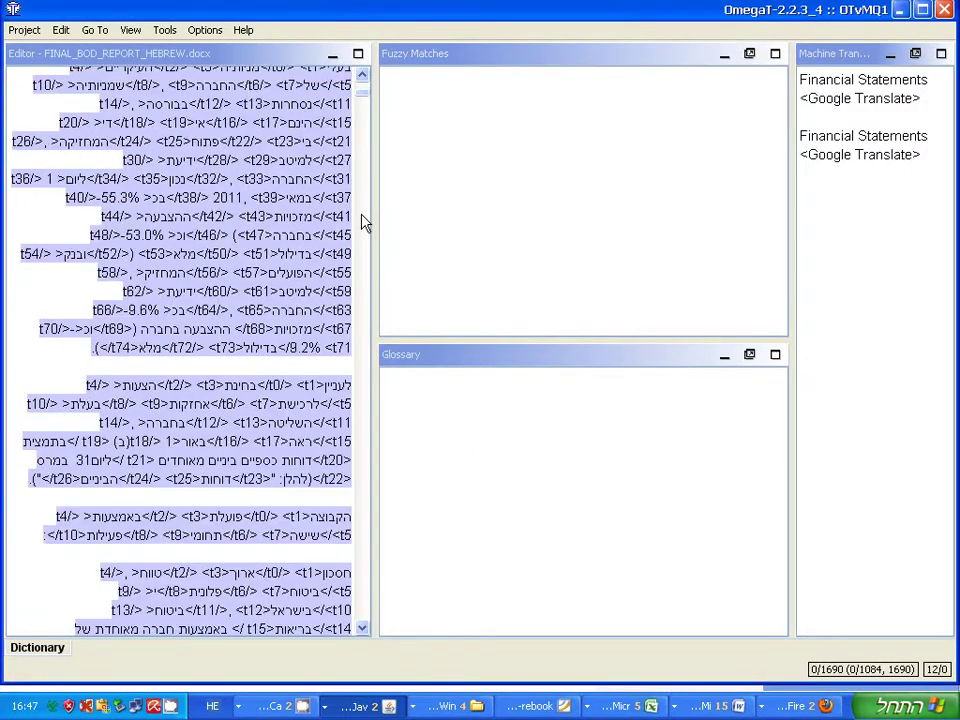
{"action": "scroll", "coordinate": [330, 400], "scroll_direction": "down", "scroll_amount": 5}
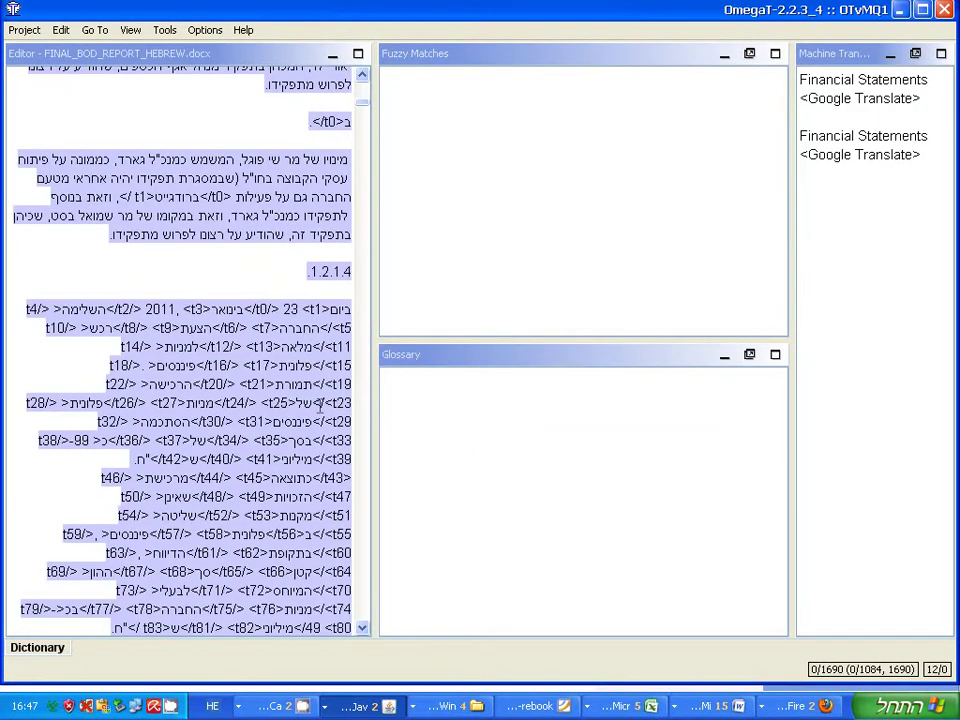
{"action": "scroll", "coordinate": [364, 489], "scroll_direction": "down", "scroll_amount": 12}
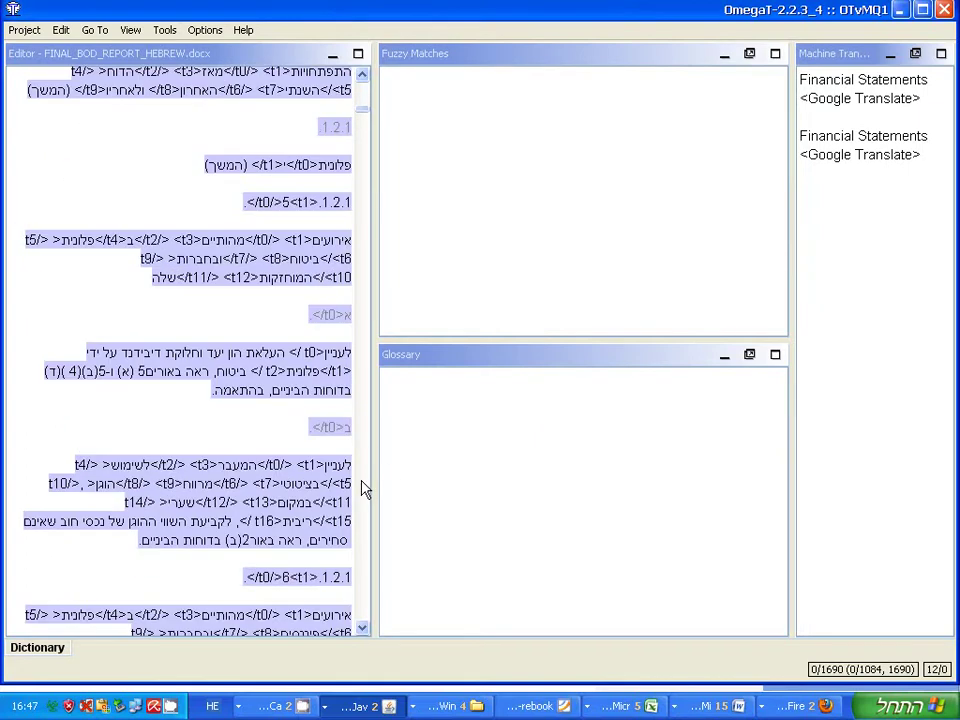
{"action": "scroll", "coordinate": [364, 489], "scroll_direction": "down", "scroll_amount": 10}
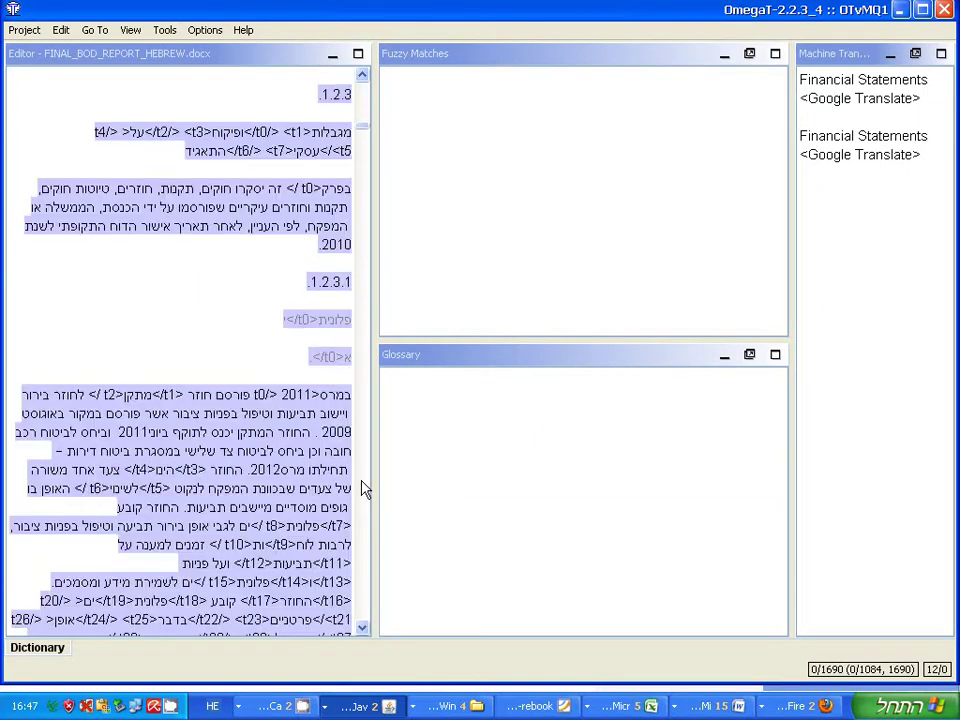
{"action": "scroll", "coordinate": [364, 489], "scroll_direction": "down", "scroll_amount": 10}
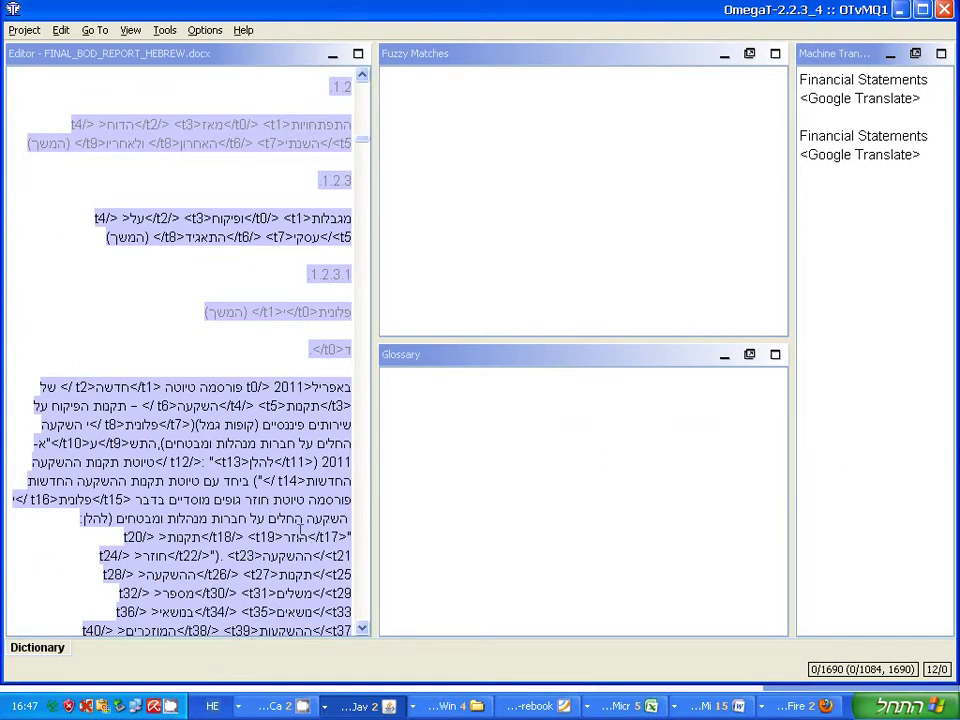
Launch memoQ from the installed programs and bring its dashboard in front of the recorder window.
{"action": "key", "text": "alt+Tab"}
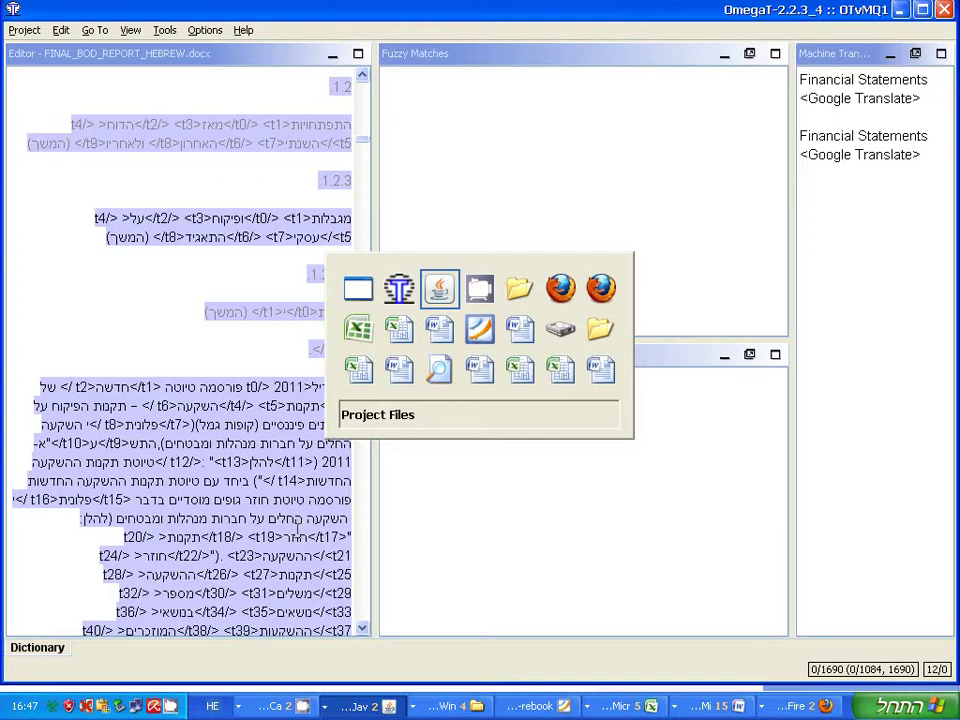
{"action": "key", "text": "alt+Tab"}
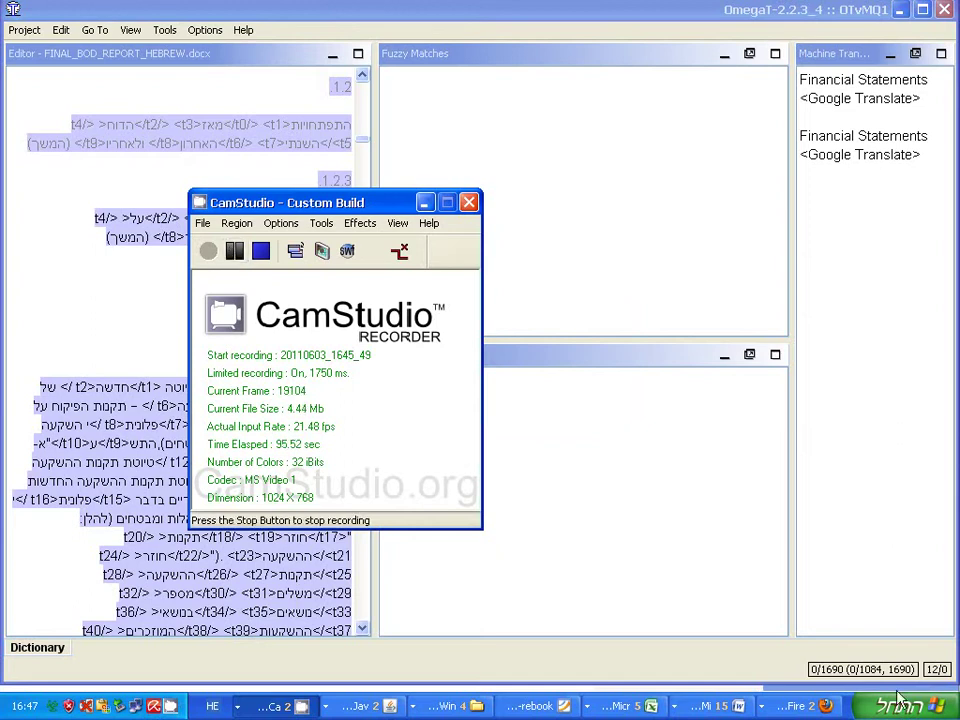
{"action": "key", "text": "super"}
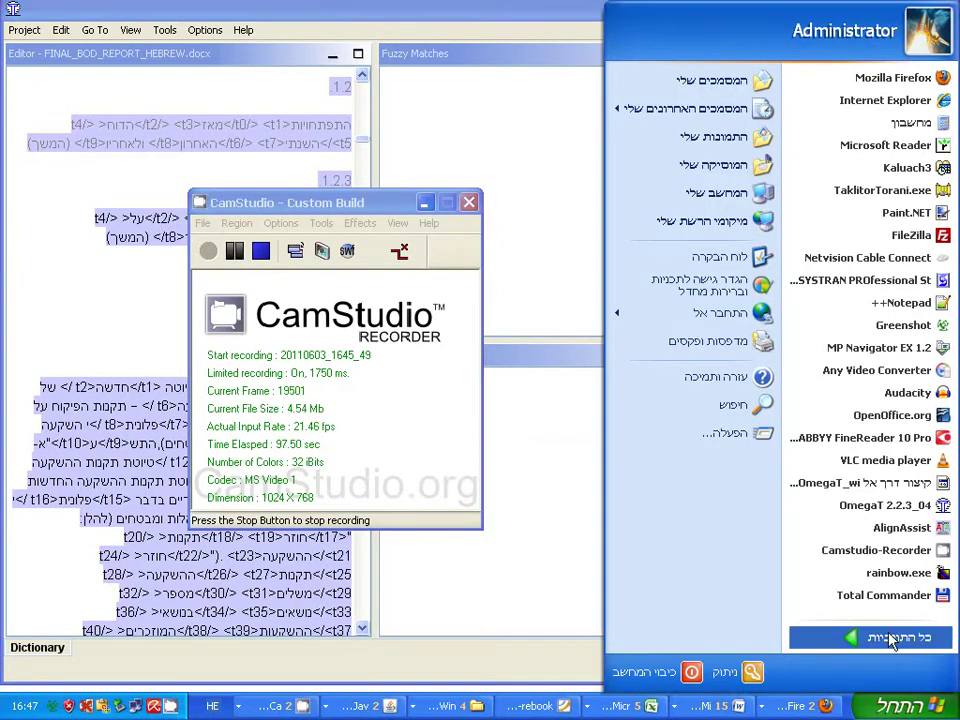
{"action": "mouse_move", "coordinate": [898, 636]}
{"action": "mouse_move", "coordinate": [165, 430]}
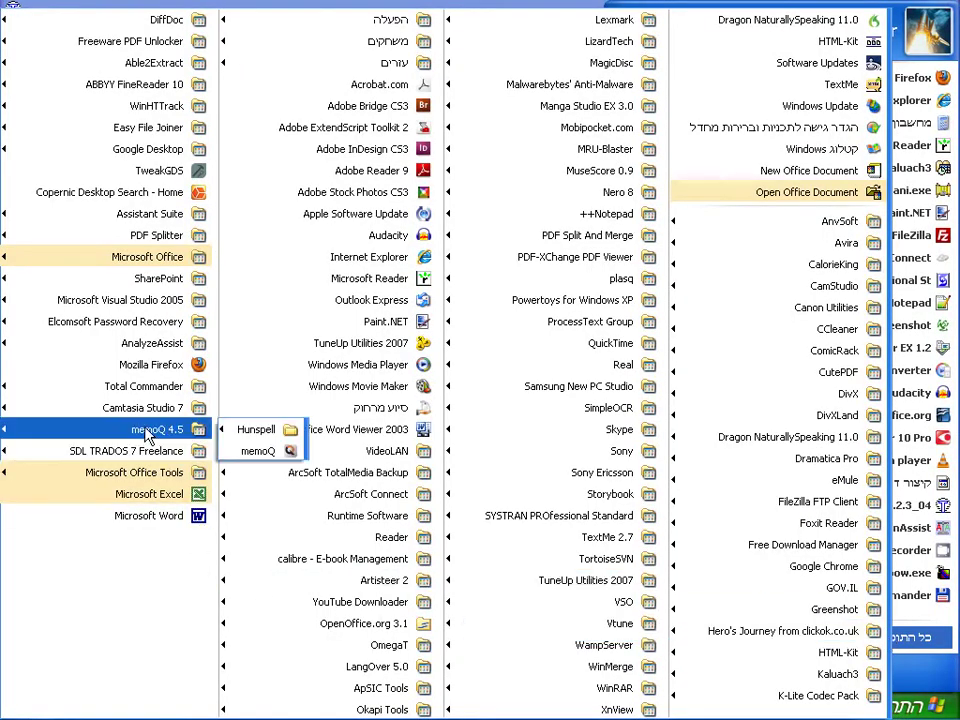
{"action": "left_click", "coordinate": [250, 455]}
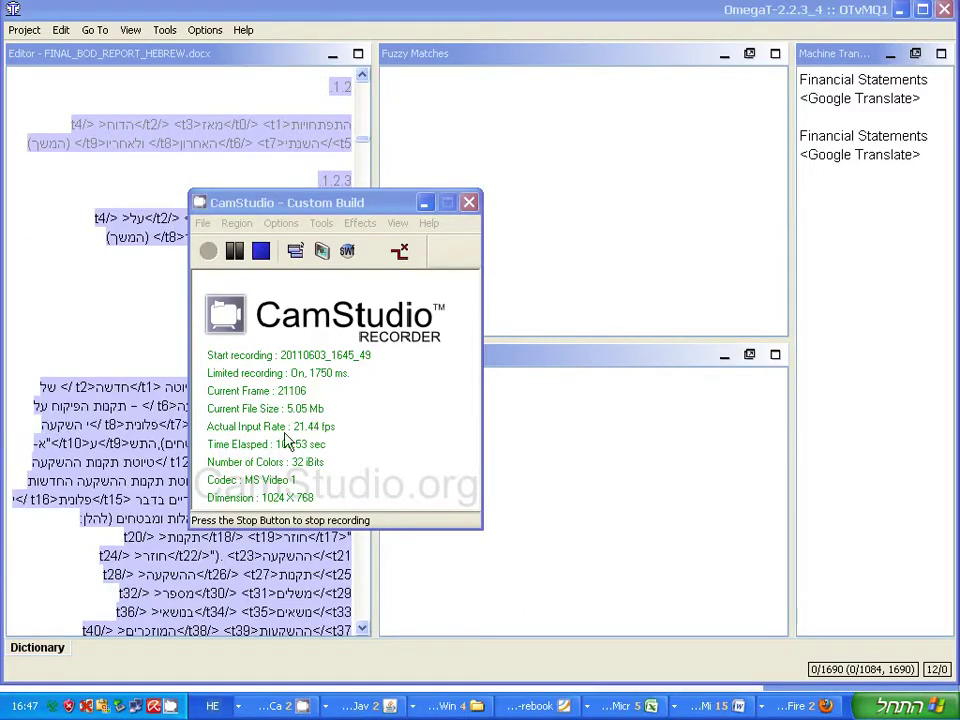
{"action": "left_click_drag", "start_coordinate": [300, 202], "coordinate": [770, 206]}
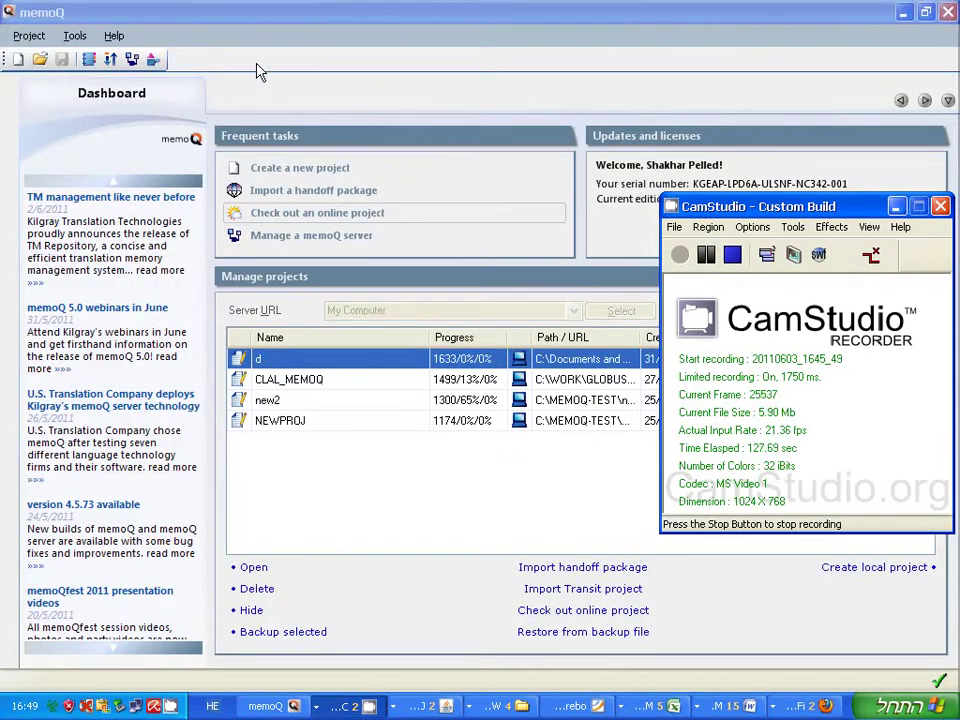
{"action": "left_click", "coordinate": [198, 21]}
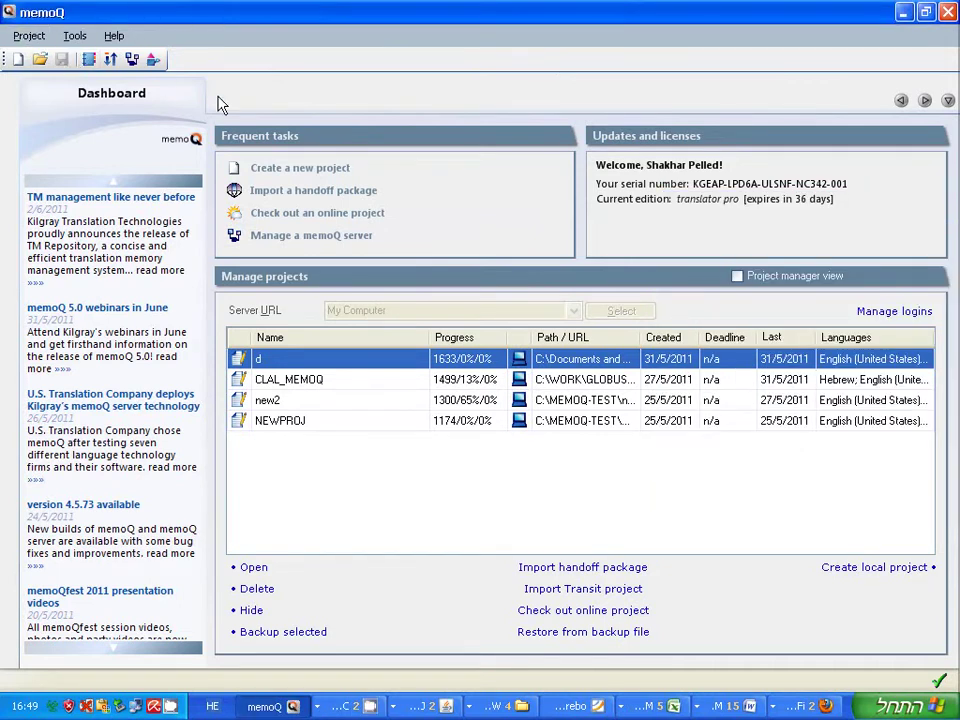
Start a new memoQ project and name it OMTvMMQ.
{"action": "left_click", "coordinate": [300, 169]}
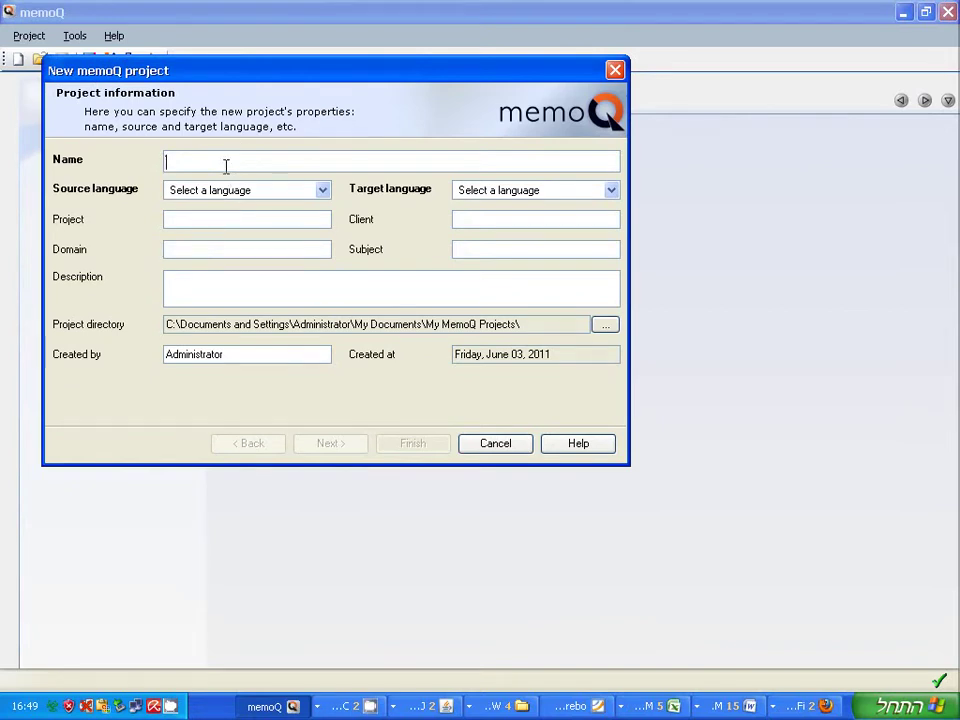
{"action": "type", "text": "OMT"}
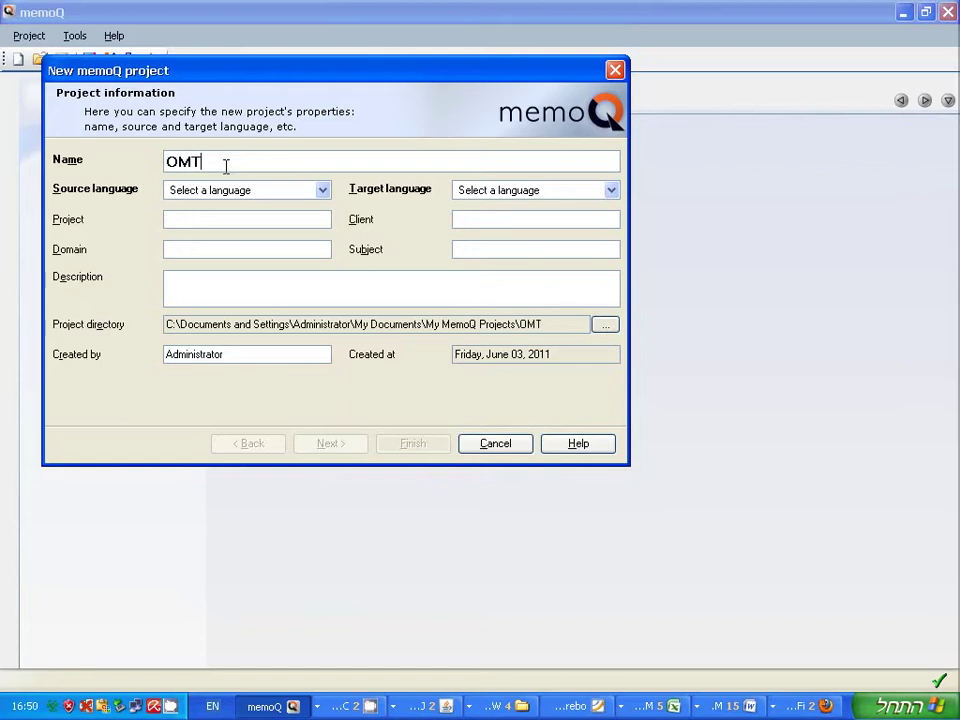
{"action": "type", "text": "ve"}
{"action": "key", "text": "BackSpace"}
{"action": "type", "text": "MMQ"}
Set the new project's source language to Hebrew.
{"action": "left_click", "coordinate": [323, 192]}
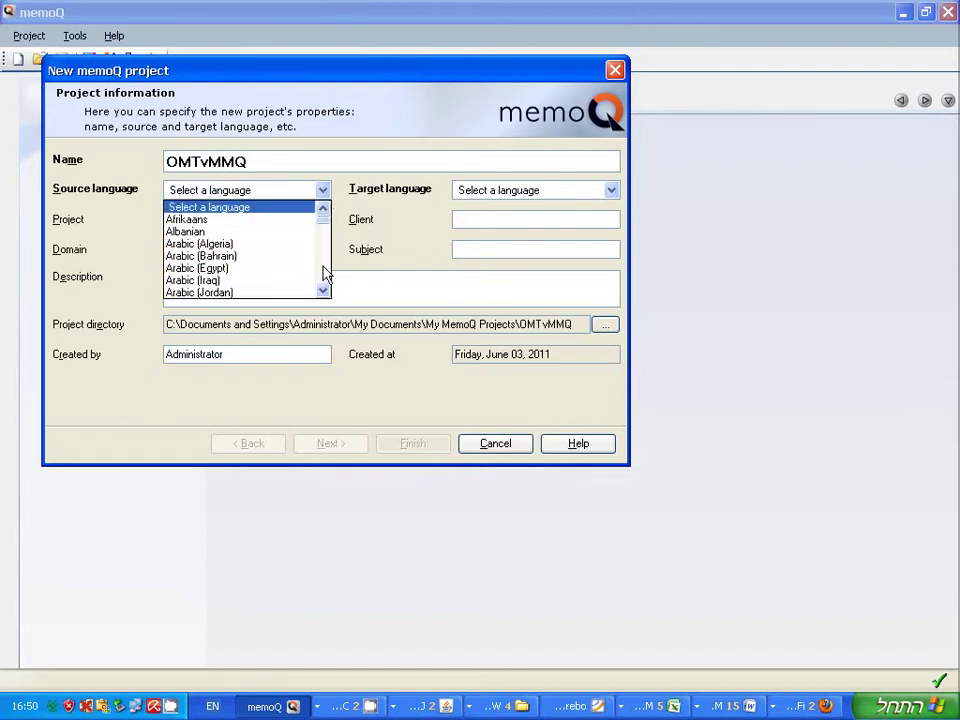
{"action": "scroll", "coordinate": [325, 274], "scroll_direction": "down", "scroll_amount": 15}
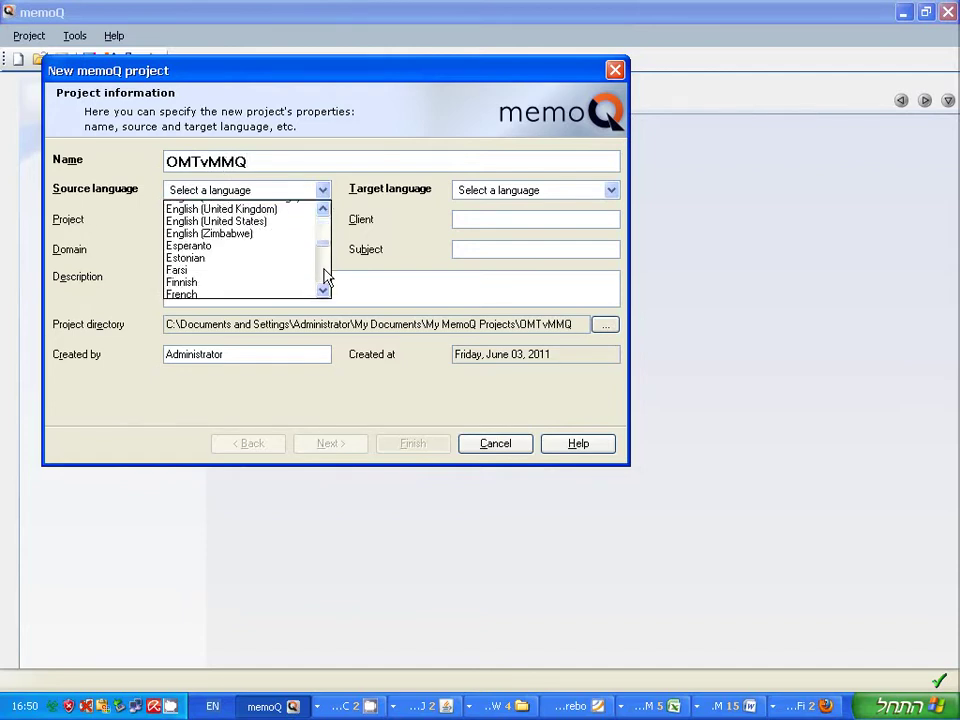
{"action": "scroll", "coordinate": [325, 274], "scroll_direction": "down", "scroll_amount": 2}
{"action": "scroll", "coordinate": [324, 244], "scroll_direction": "up", "scroll_amount": 9}
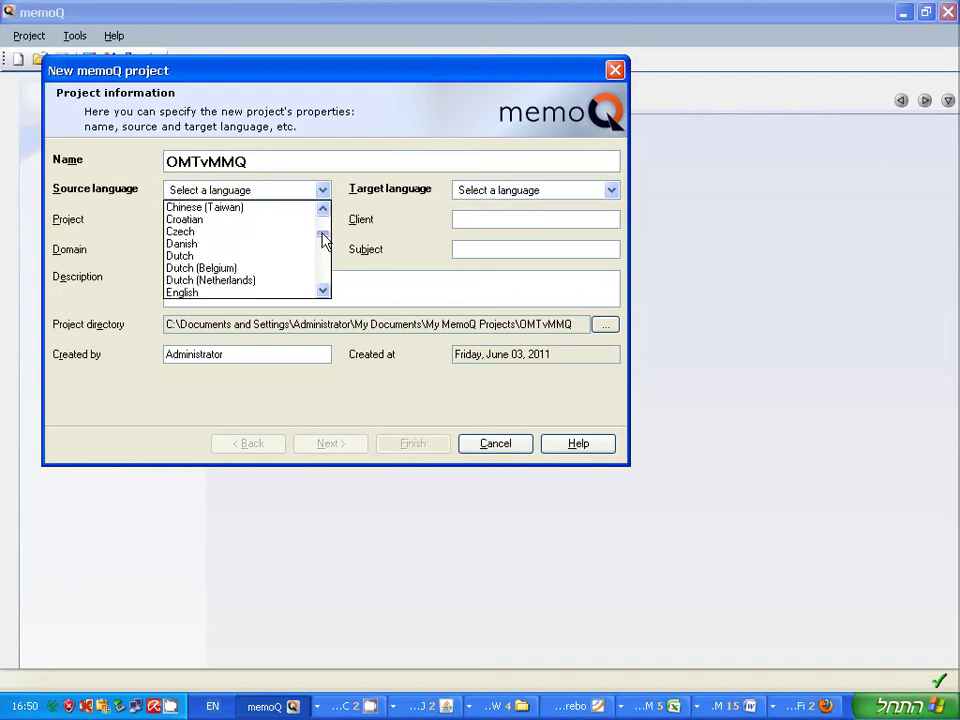
{"action": "left_click_drag", "start_coordinate": [323, 237], "coordinate": [321, 257]}
{"action": "left_click", "coordinate": [234, 236]}
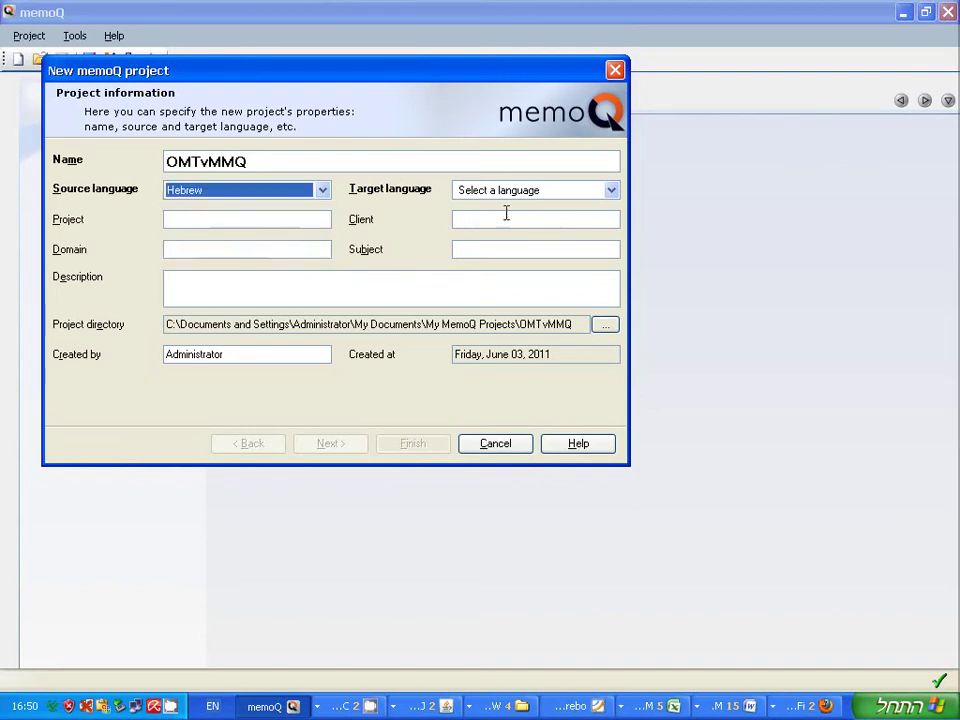
Set the new project's target language to English (United States).
{"action": "left_click", "coordinate": [611, 192]}
{"action": "left_click", "coordinate": [614, 268]}
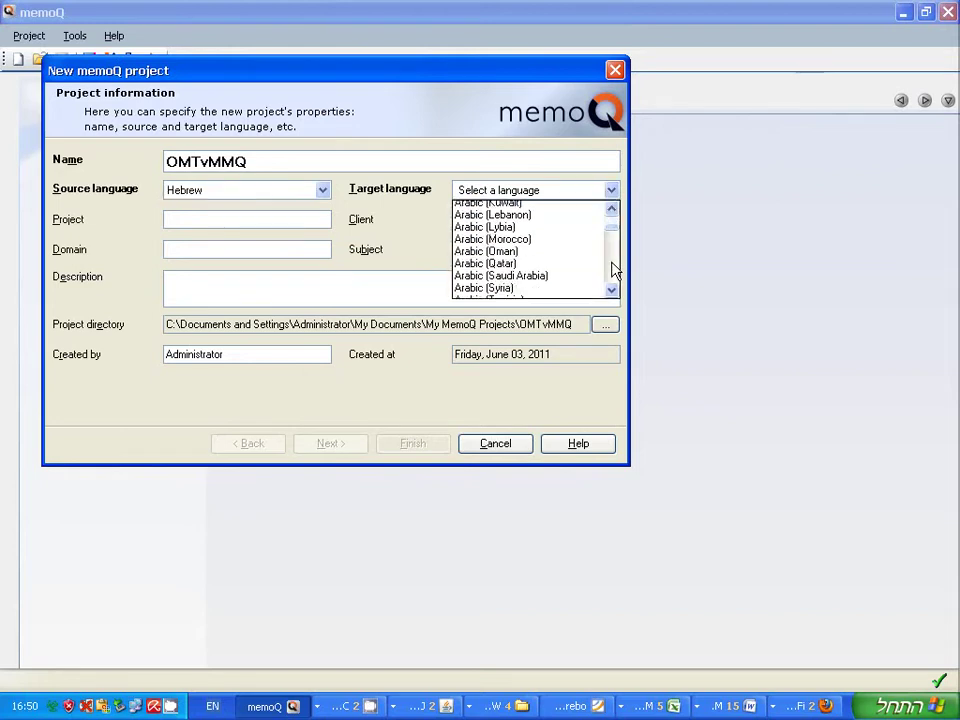
{"action": "left_click", "coordinate": [613, 271]}
{"action": "left_click", "coordinate": [613, 270]}
{"action": "left_click", "coordinate": [612, 271]}
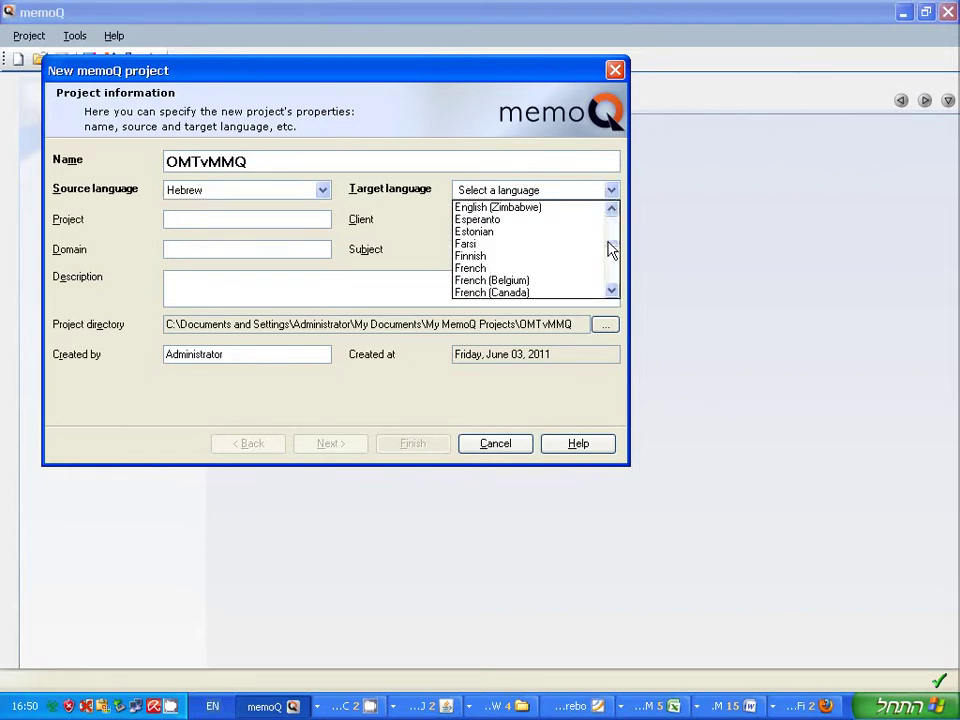
{"action": "left_click", "coordinate": [610, 244]}
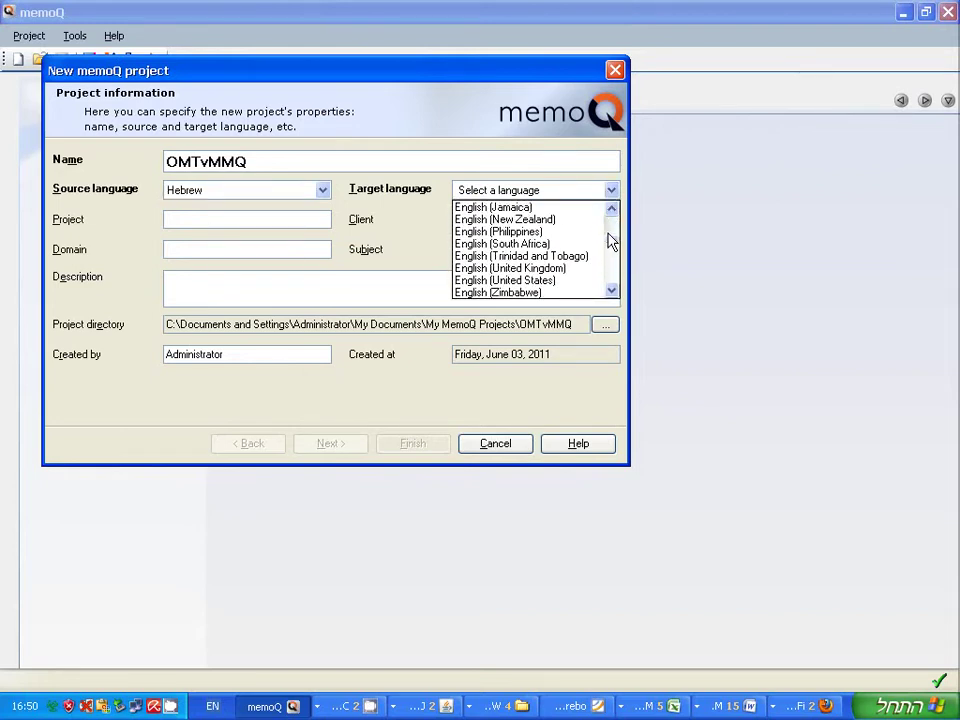
{"action": "left_click", "coordinate": [586, 281]}
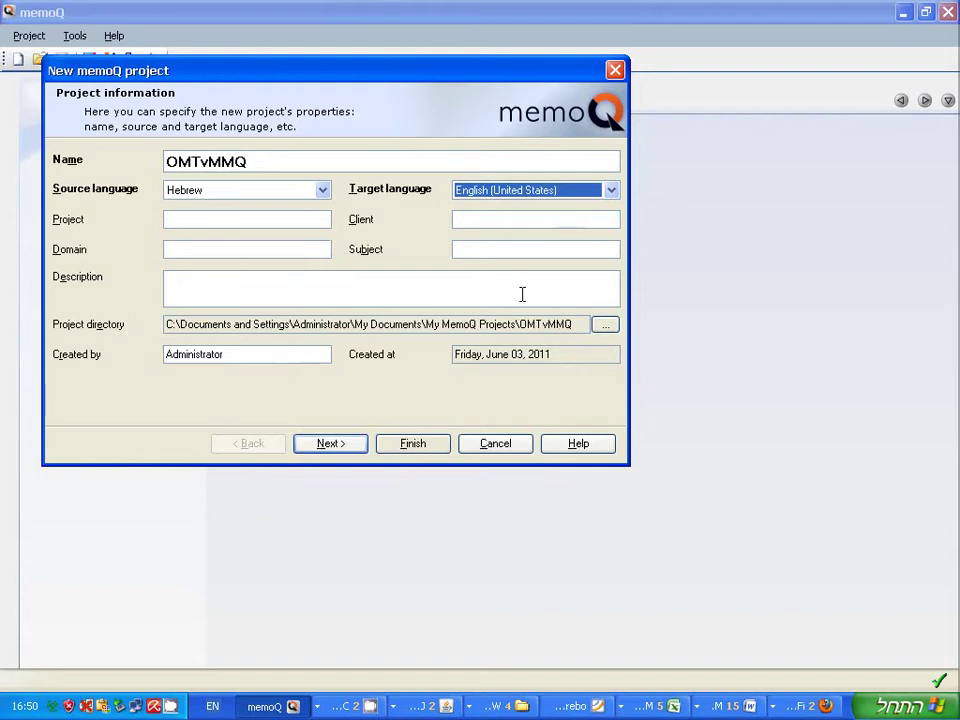
Set the new project's directory to the OTvMQ_Tutorial folder on drive C.
{"action": "left_click", "coordinate": [606, 326]}
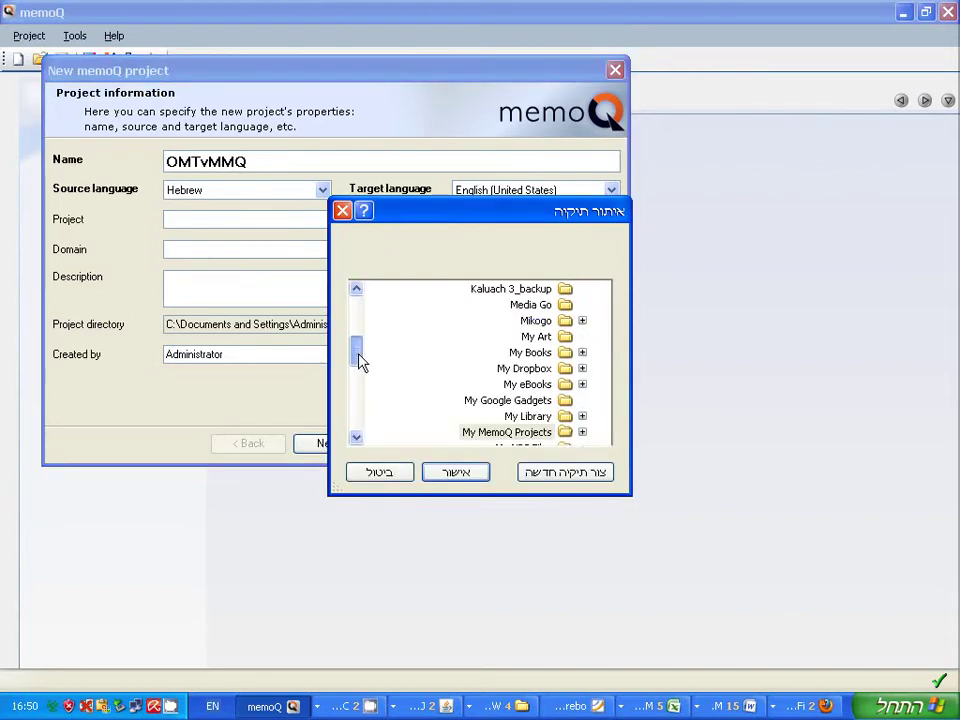
{"action": "left_click_drag", "start_coordinate": [357, 355], "coordinate": [354, 311]}
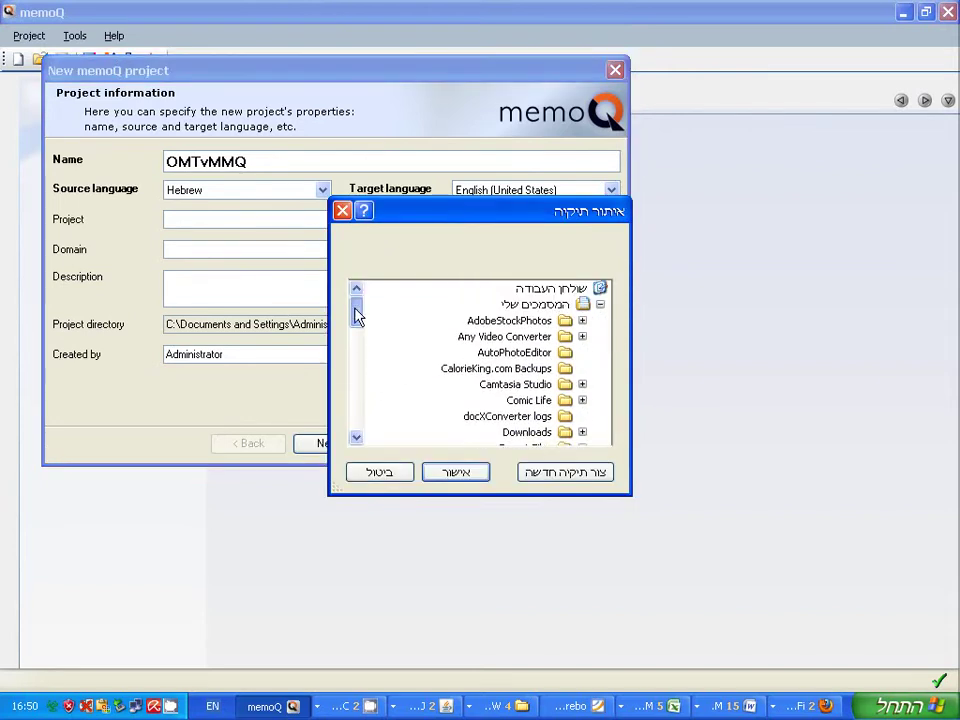
{"action": "left_click", "coordinate": [600, 304]}
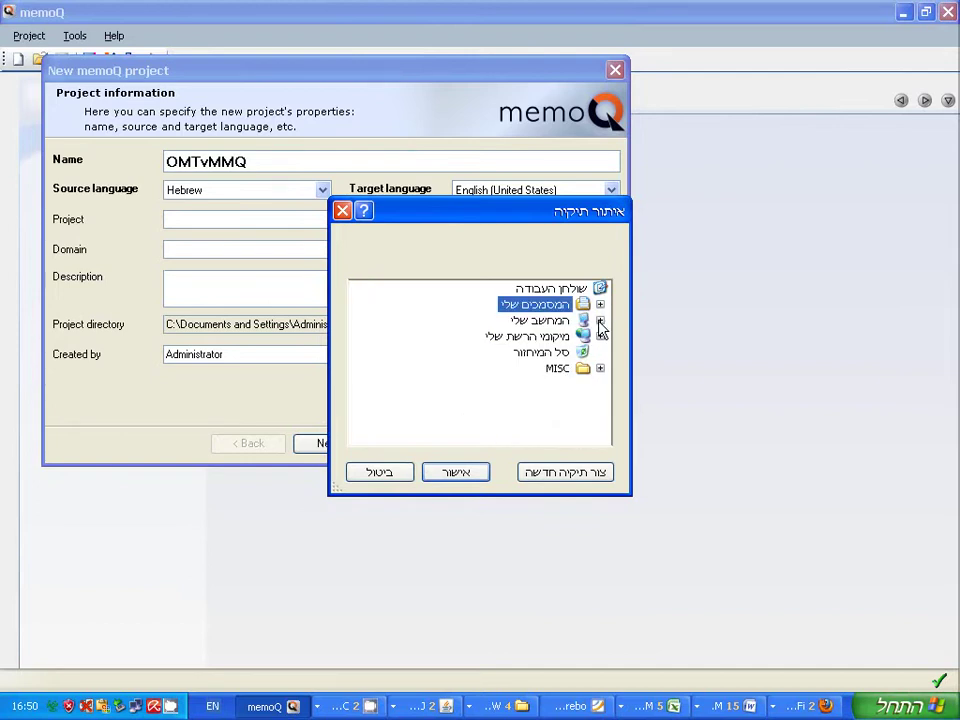
{"action": "left_click", "coordinate": [600, 321]}
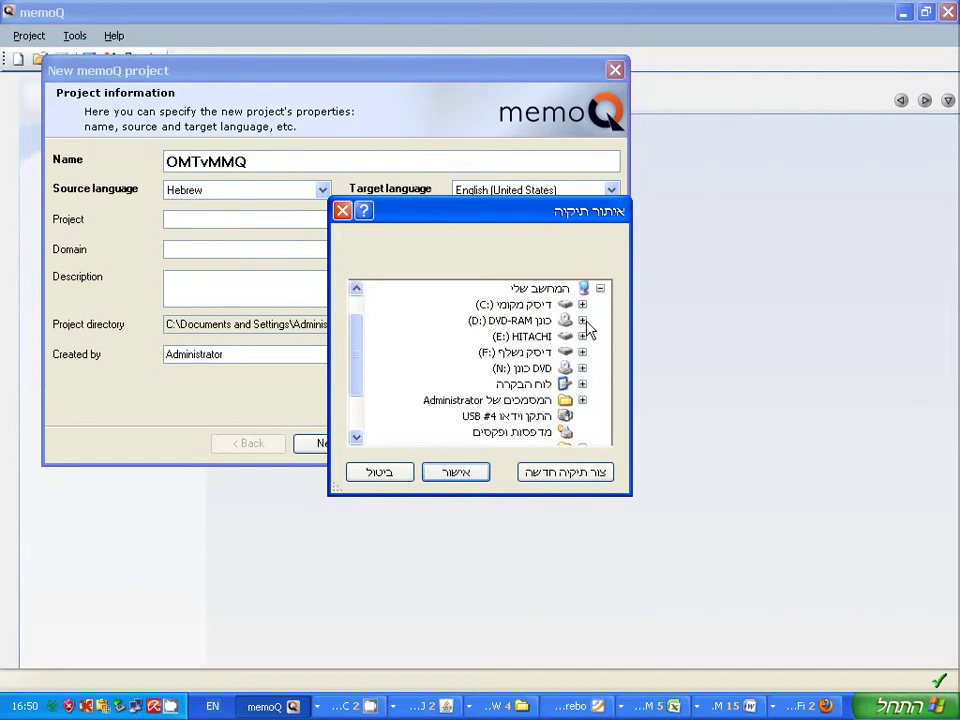
{"action": "left_click", "coordinate": [582, 304]}
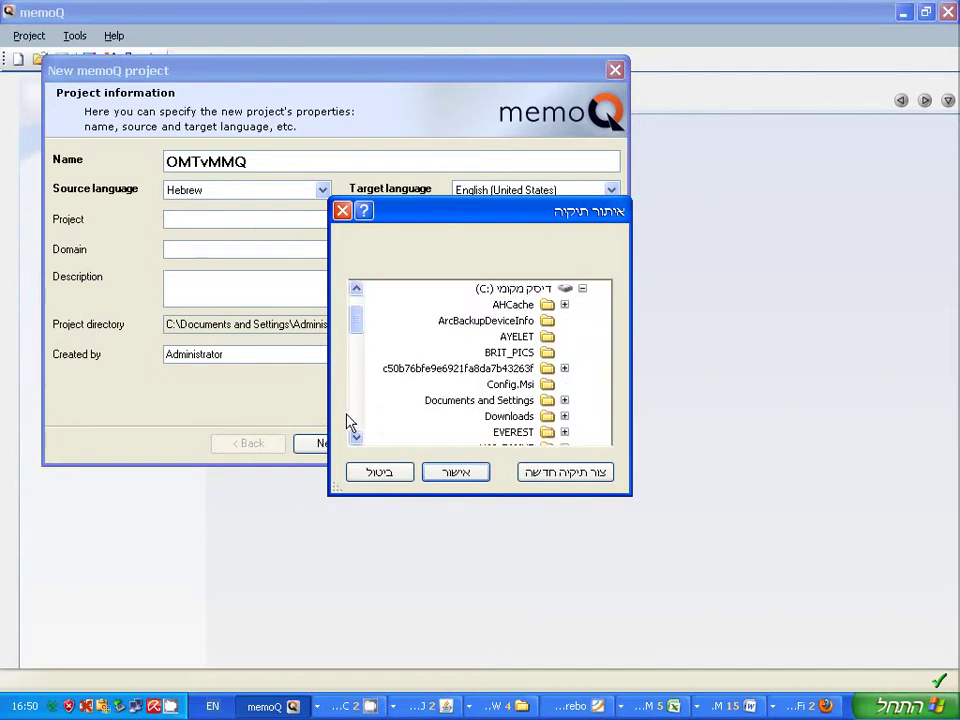
{"action": "scroll", "coordinate": [352, 421], "scroll_direction": "down", "scroll_amount": 3}
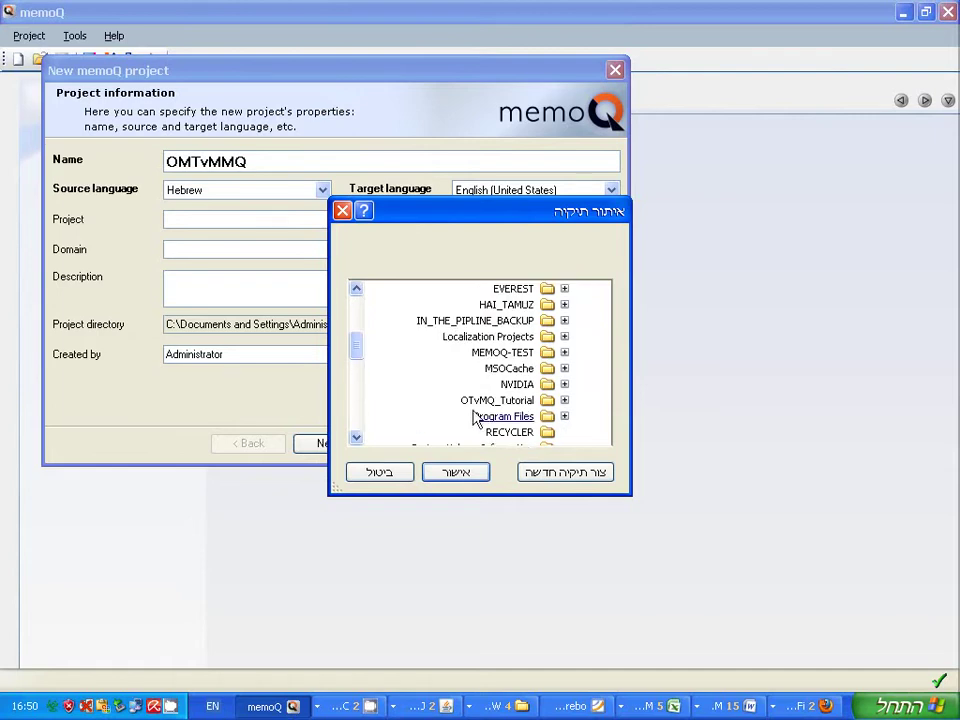
{"action": "double_click", "coordinate": [549, 402]}
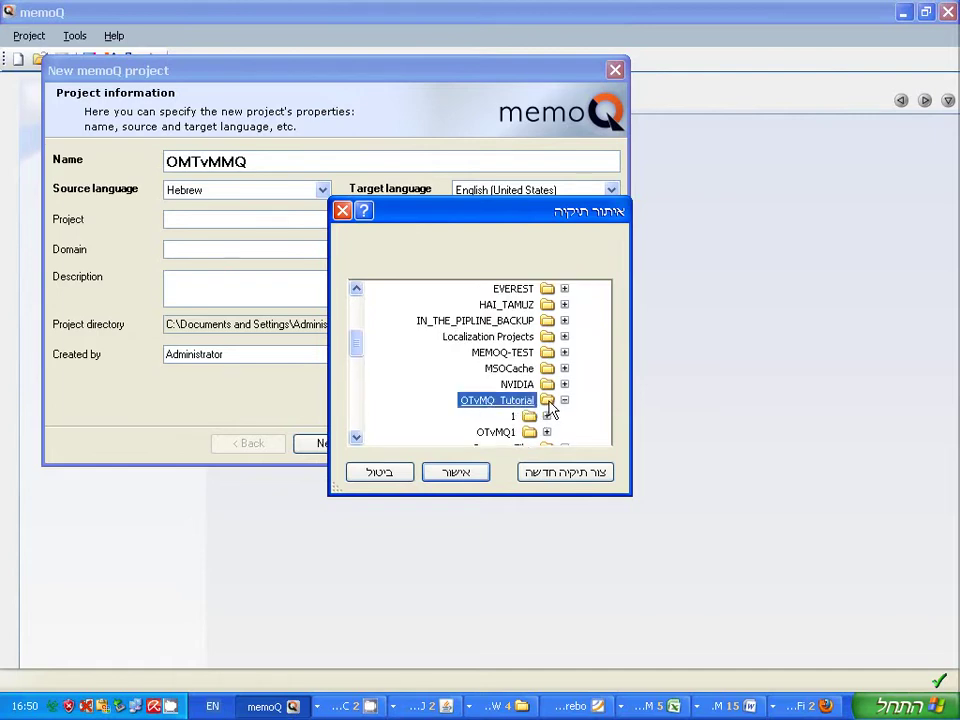
{"action": "left_click", "coordinate": [457, 474]}
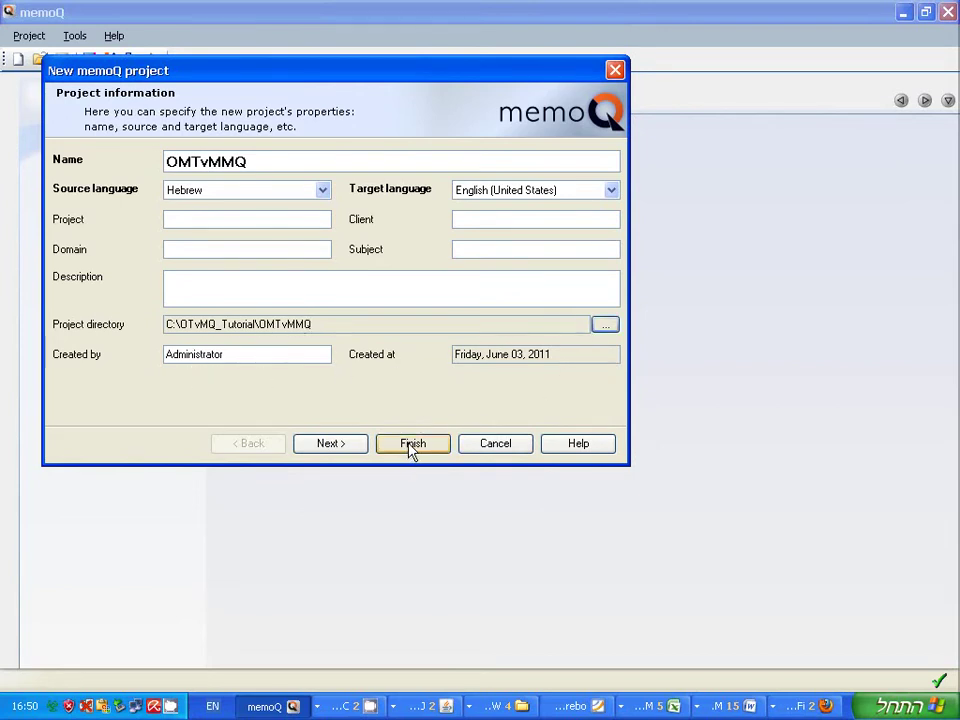
Proceed to the translation documents page and import FINAL_BOD_REPORT_HEBREW.docx from the OTvMQ_Tutorial folder on drive C.
{"action": "left_click", "coordinate": [335, 456]}
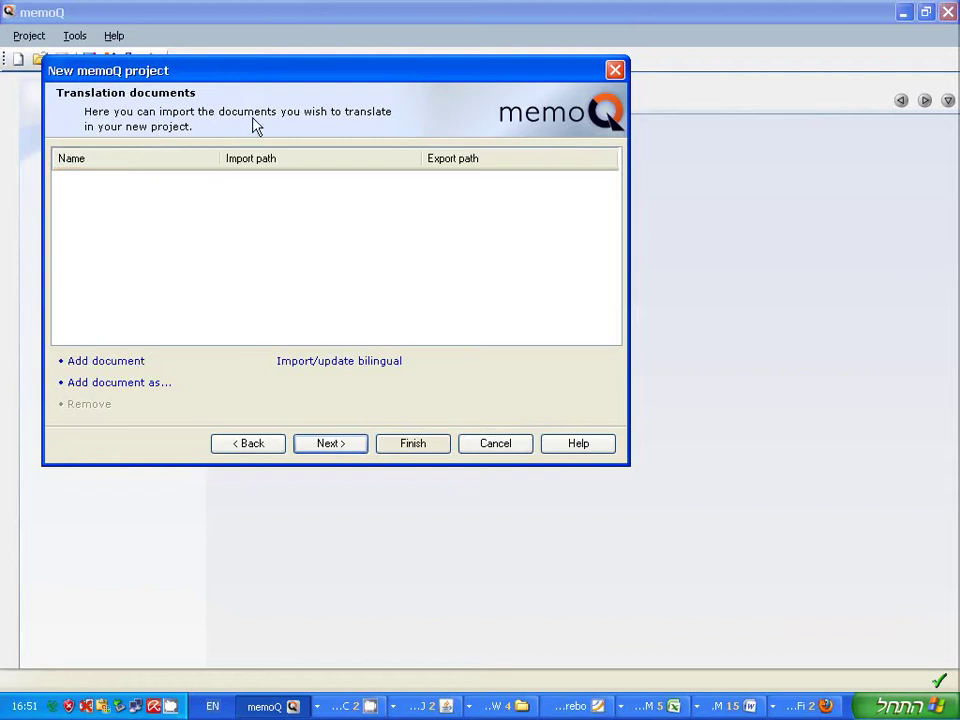
{"action": "left_click", "coordinate": [120, 364]}
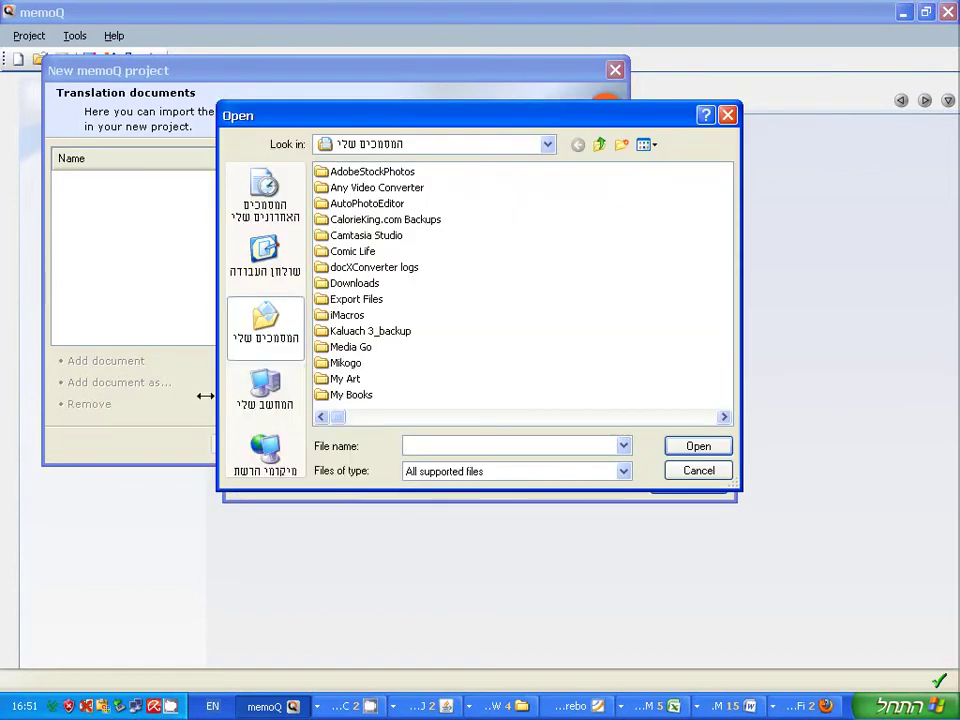
{"action": "left_click", "coordinate": [548, 146]}
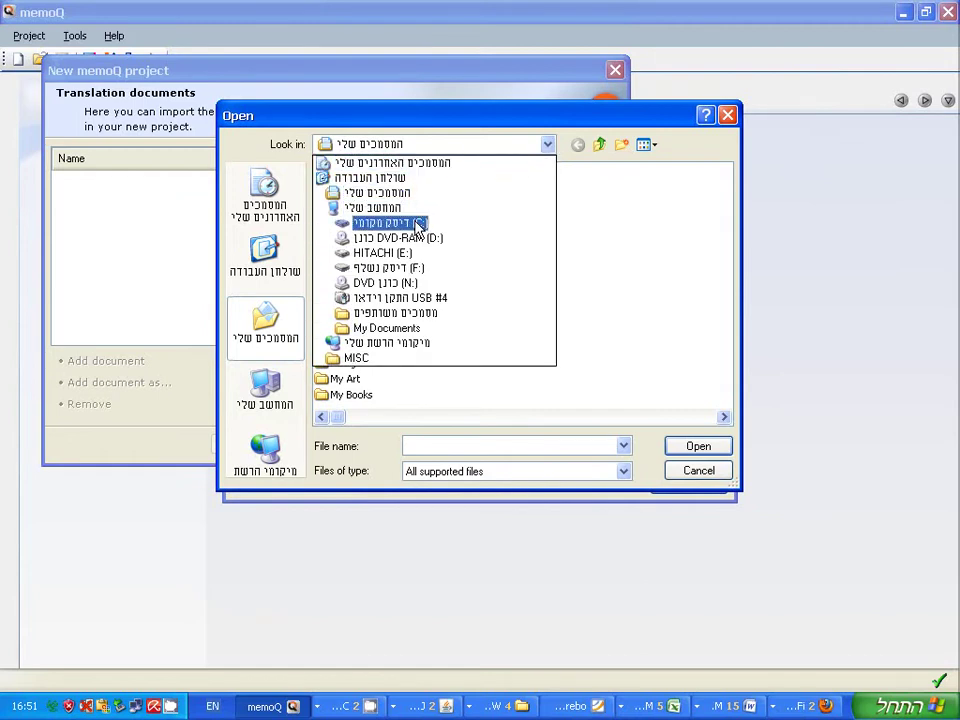
{"action": "left_click", "coordinate": [418, 223]}
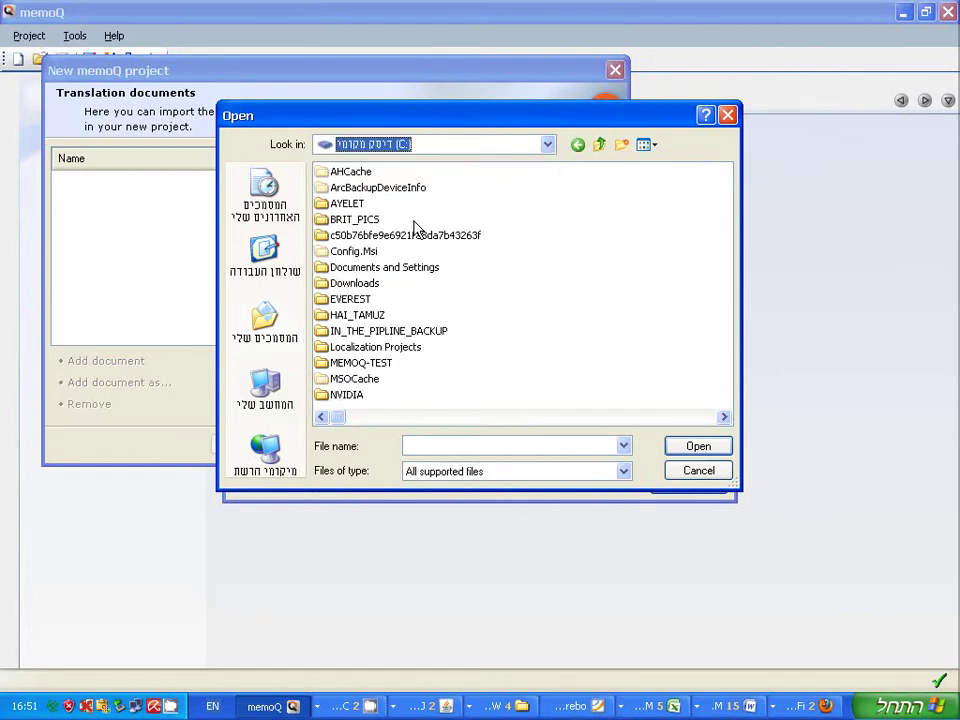
{"action": "left_click", "coordinate": [534, 417]}
{"action": "left_click", "coordinate": [536, 418]}
{"action": "left_click", "coordinate": [536, 418]}
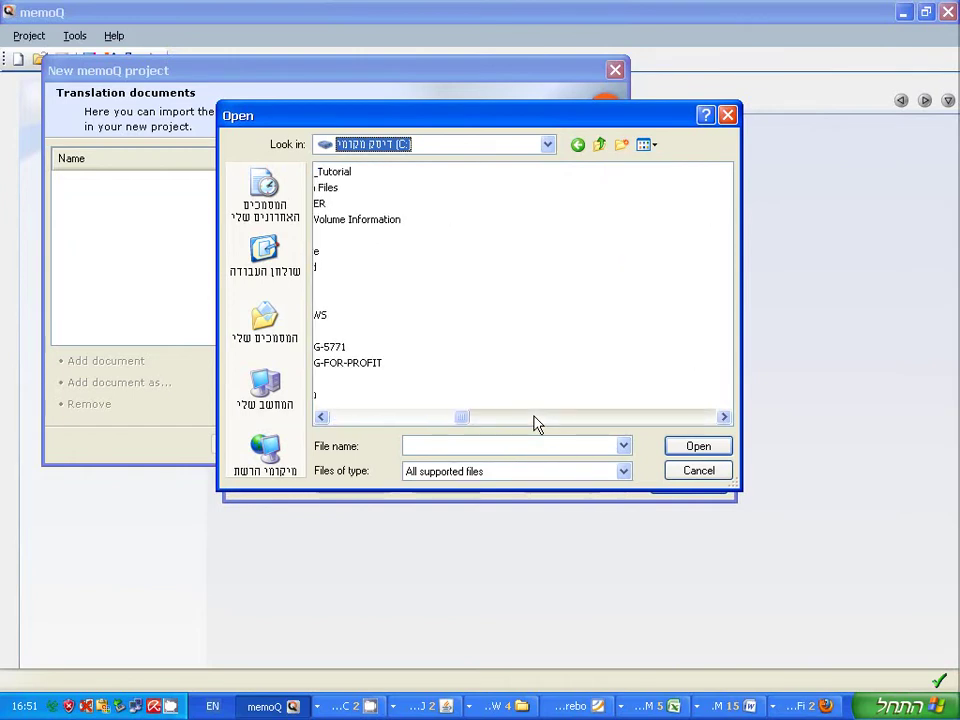
{"action": "left_click", "coordinate": [369, 418]}
{"action": "left_click", "coordinate": [369, 418]}
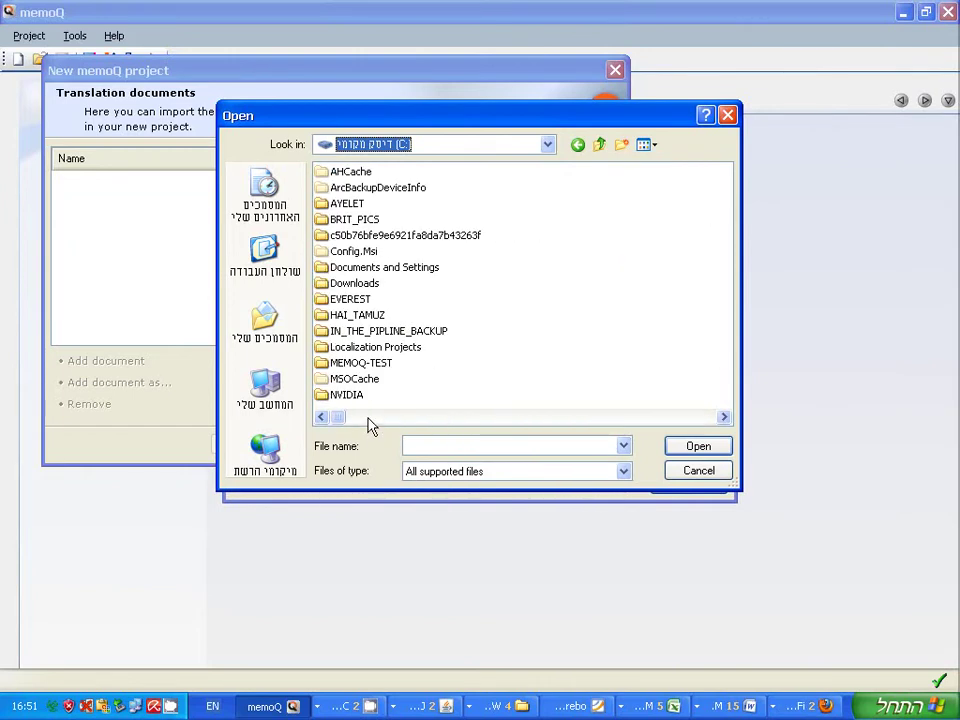
{"action": "left_click", "coordinate": [550, 418]}
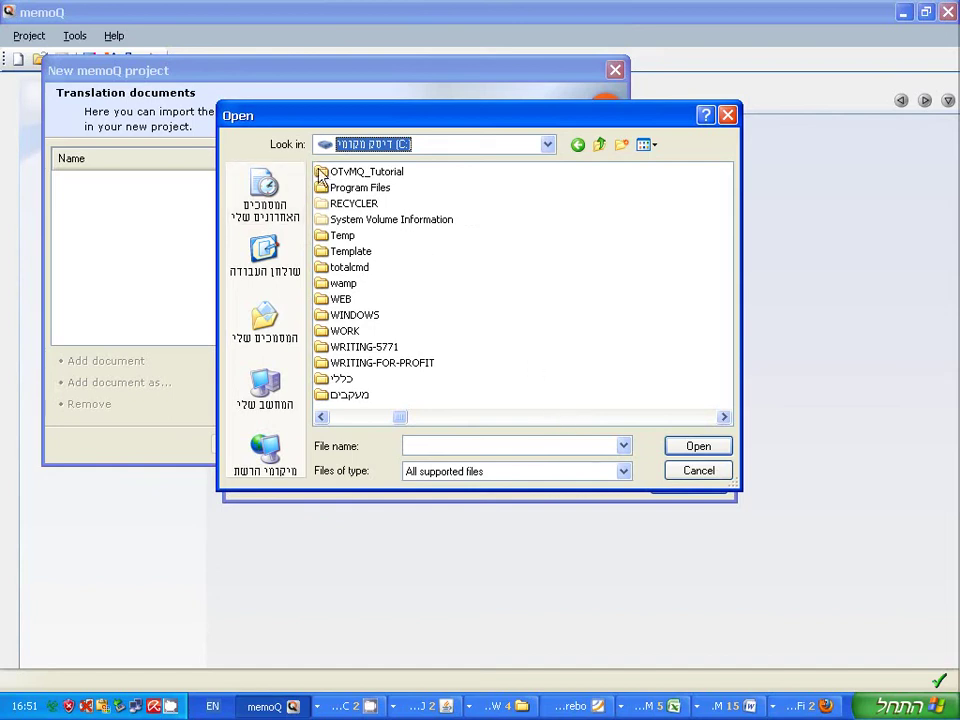
{"action": "left_click", "coordinate": [333, 174]}
{"action": "double_click", "coordinate": [333, 174]}
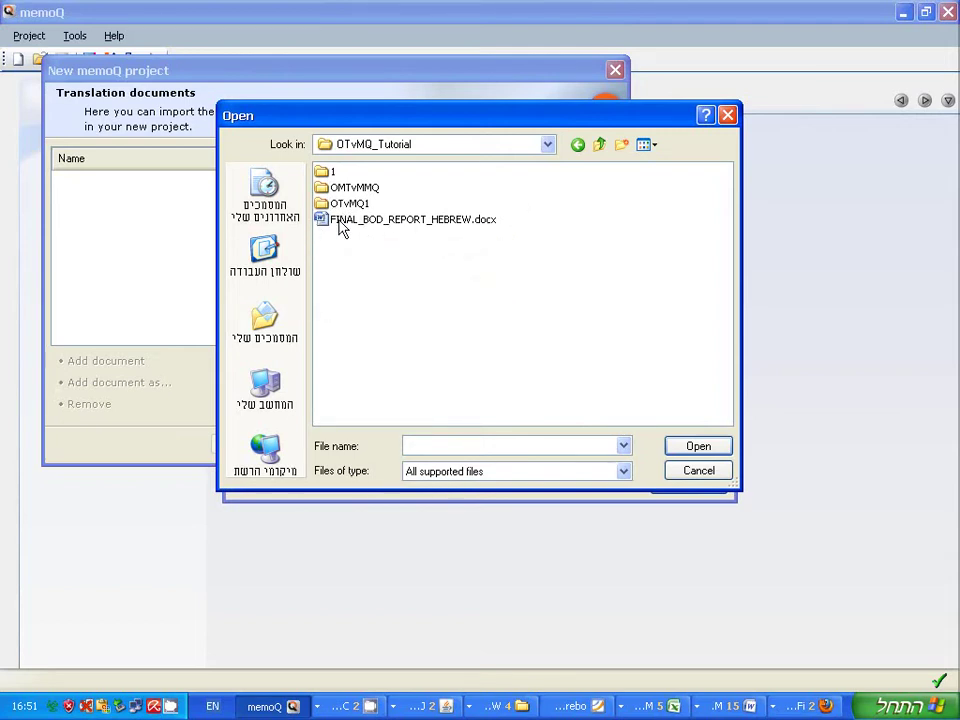
{"action": "left_click", "coordinate": [422, 222]}
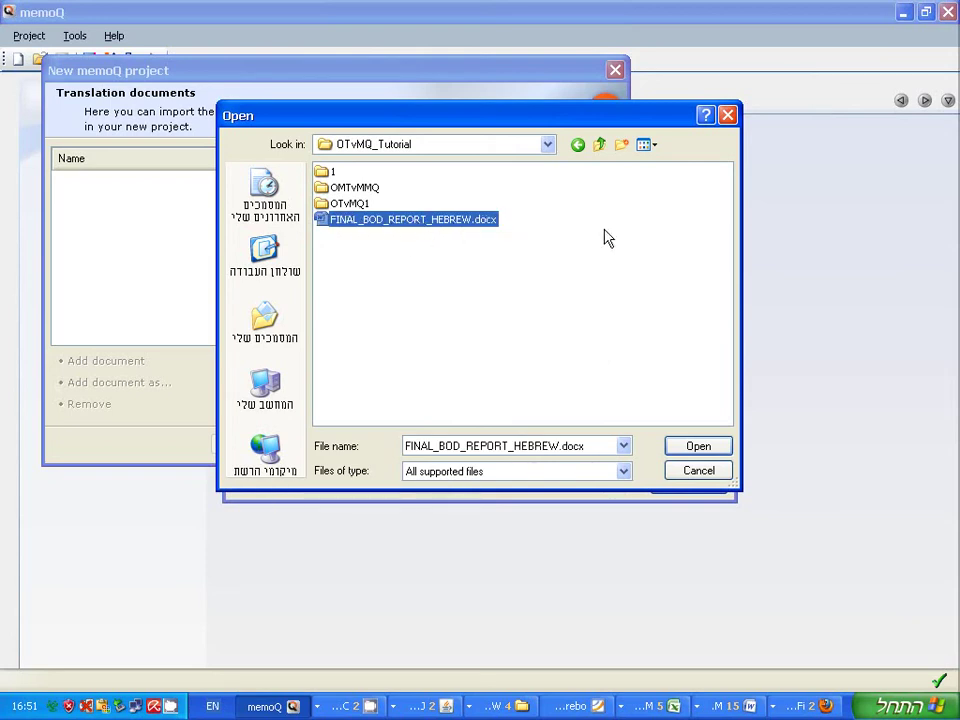
{"action": "left_click", "coordinate": [704, 449]}
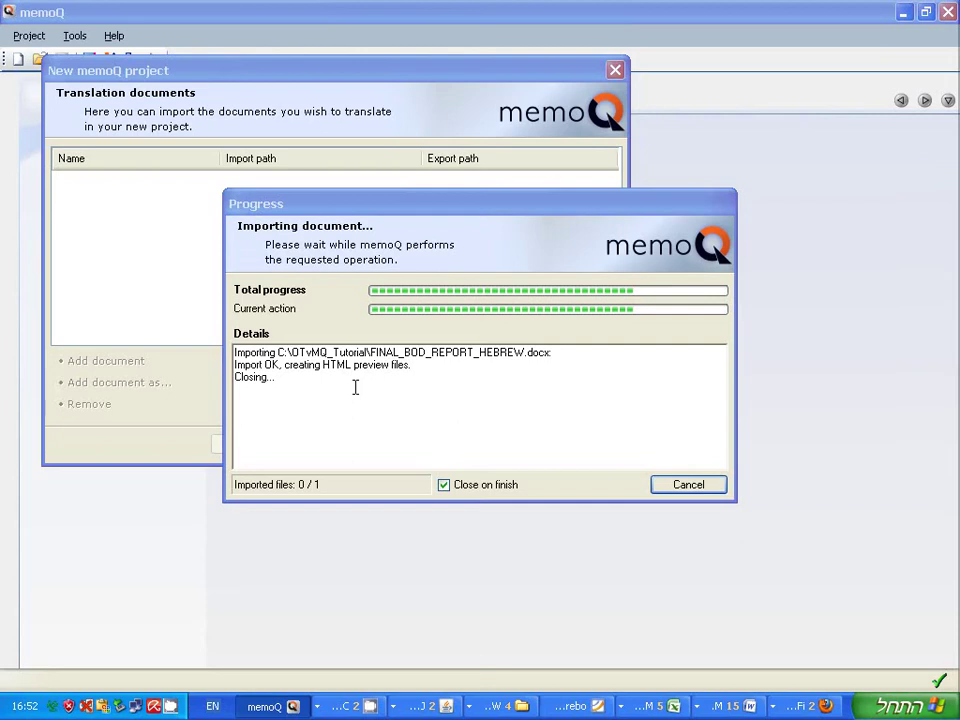
{"action": "key", "text": "alt+Tab"}
{"action": "key", "text": "alt+Tab"}
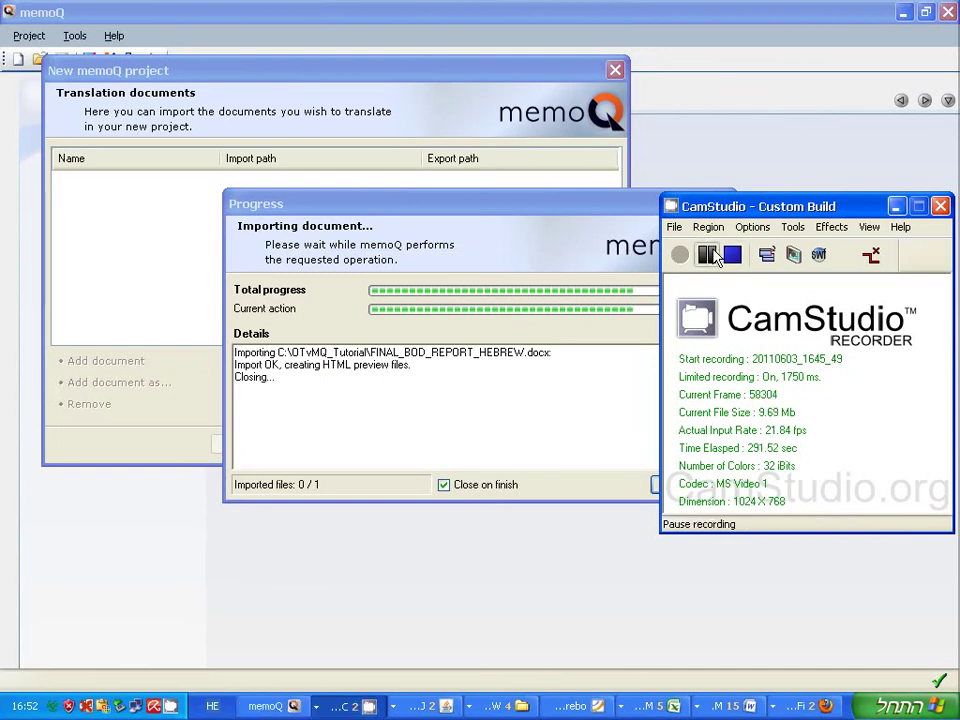
{"action": "left_click", "coordinate": [615, 214]}
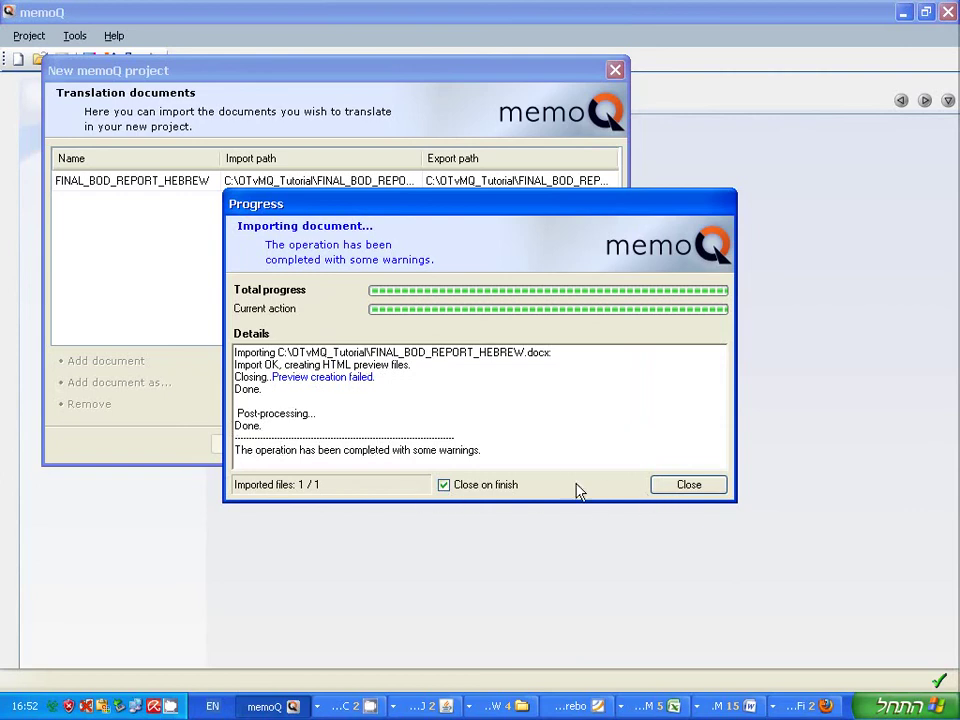
Close the import progress report and finish creating the project with the imported Hebrew report.
{"action": "left_click", "coordinate": [692, 486]}
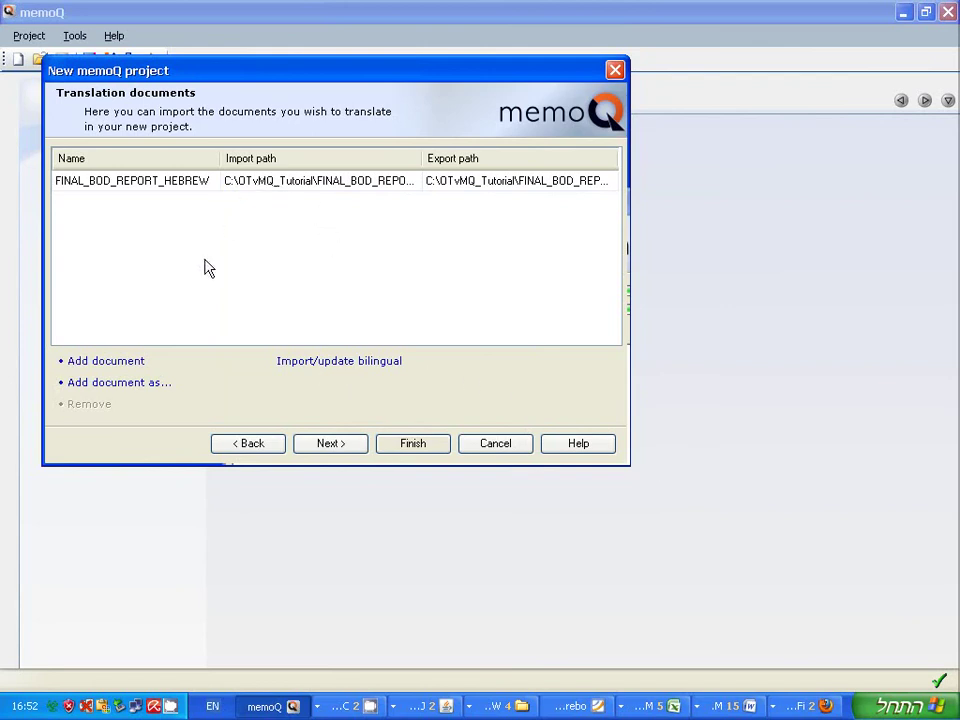
{"action": "left_click", "coordinate": [373, 185]}
{"action": "left_click", "coordinate": [413, 448]}
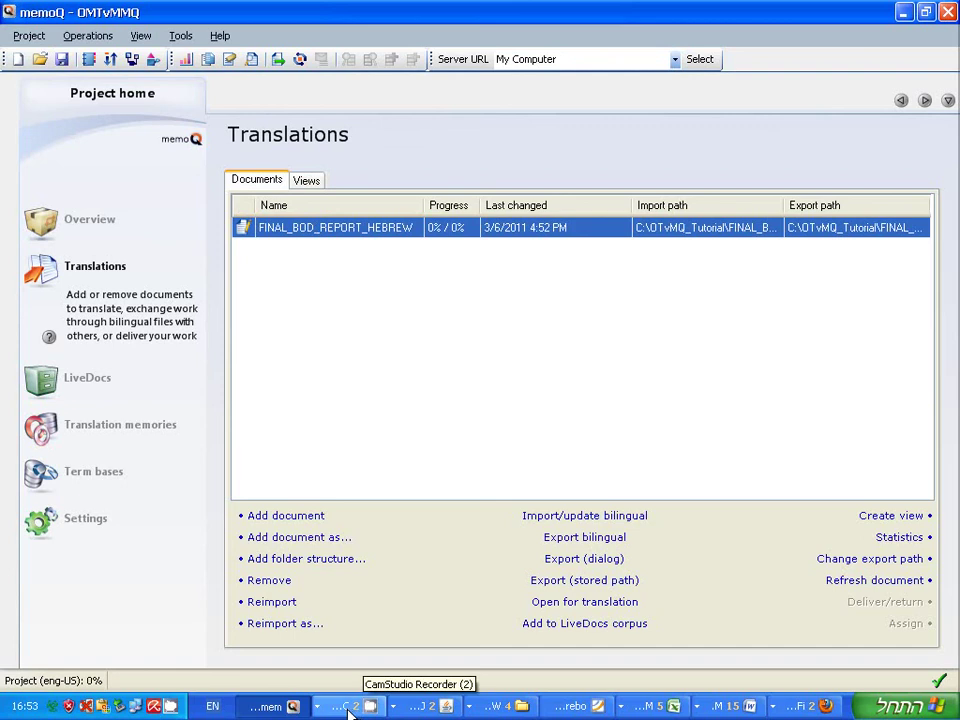
{"action": "left_click", "coordinate": [348, 708]}
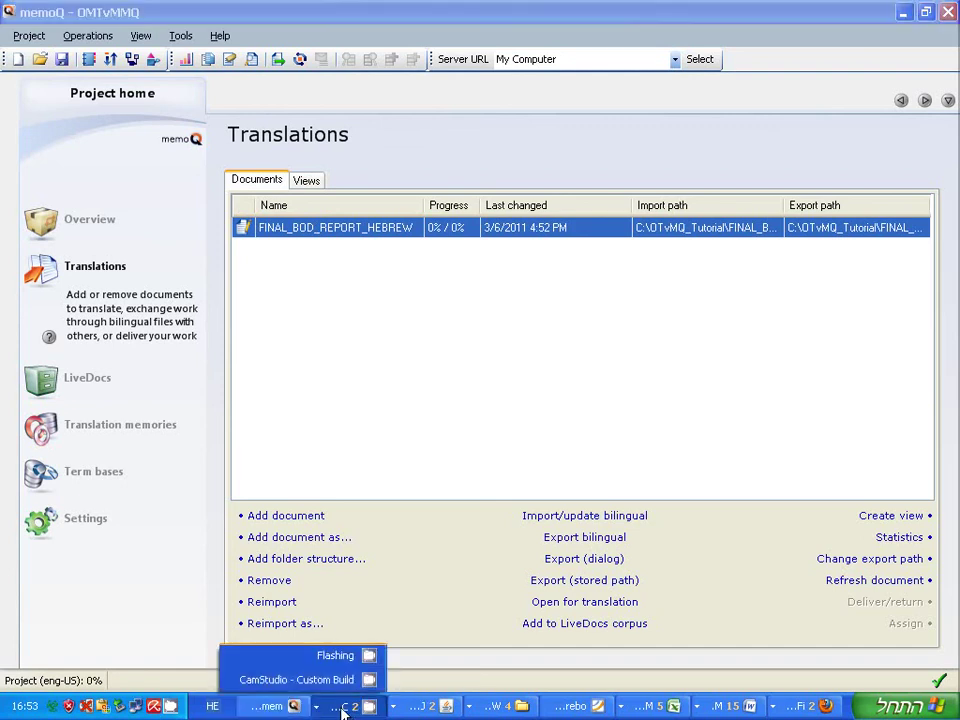
{"action": "left_click", "coordinate": [336, 682]}
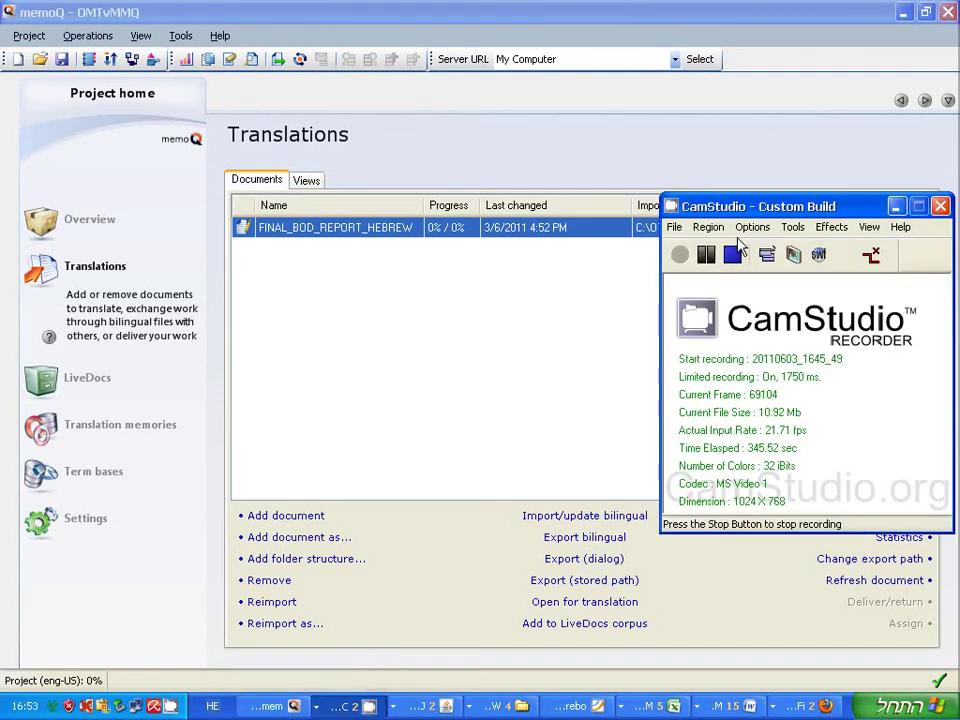